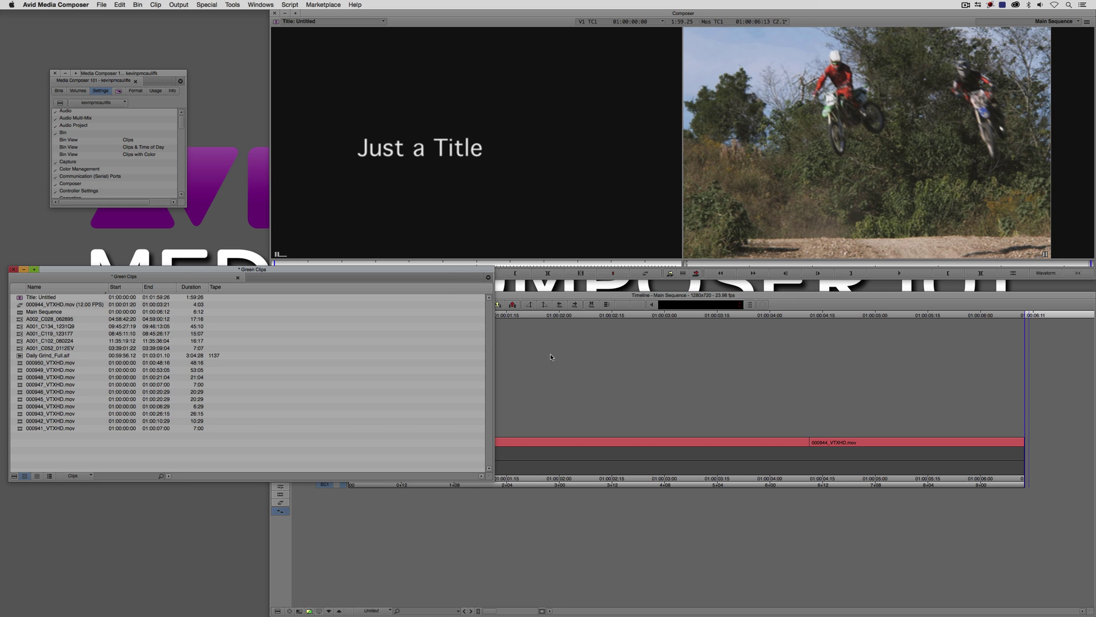
# Make the Green Clips bin taller and scrub through the untitled title clip in the Source monitor
pyautogui.moveTo(488, 471); pyautogui.dragTo(270, 486)
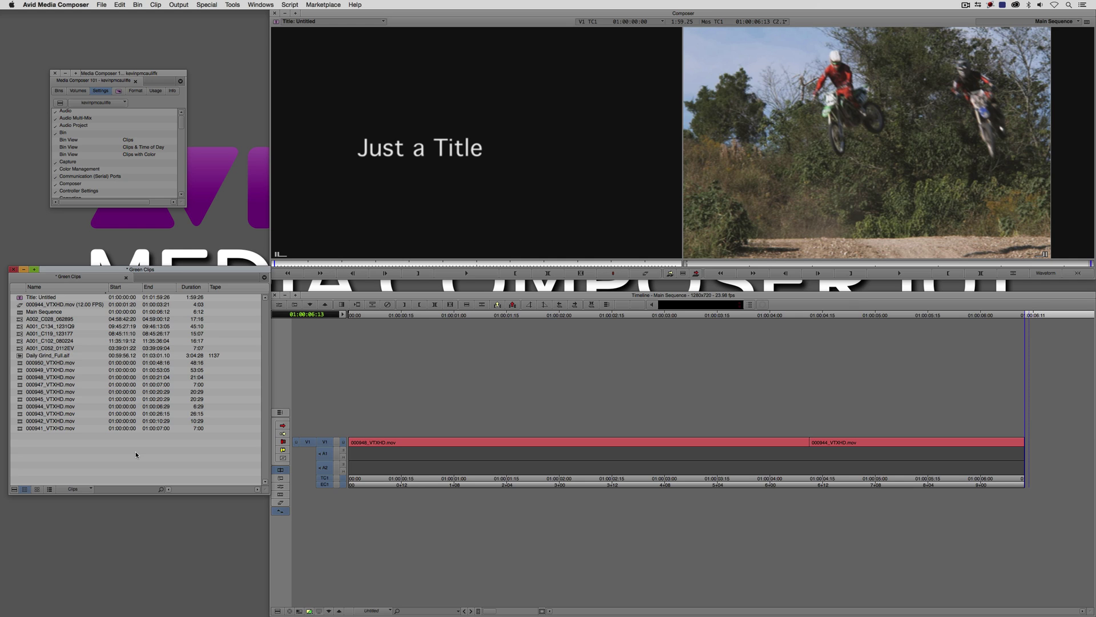
pyautogui.click(20, 297)
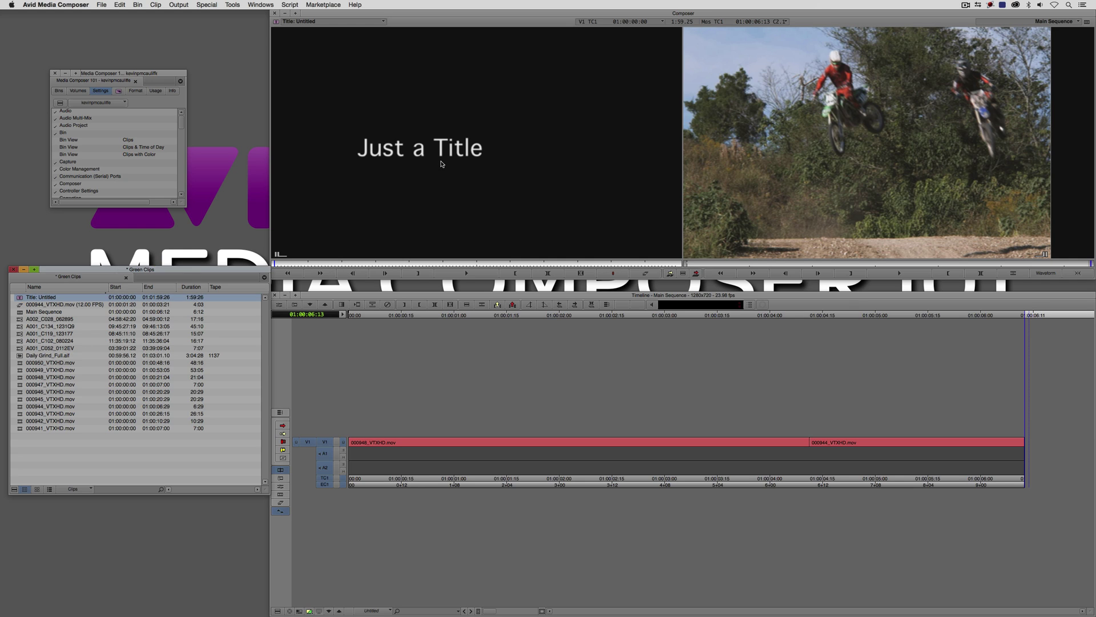
pyautogui.click(440, 162)
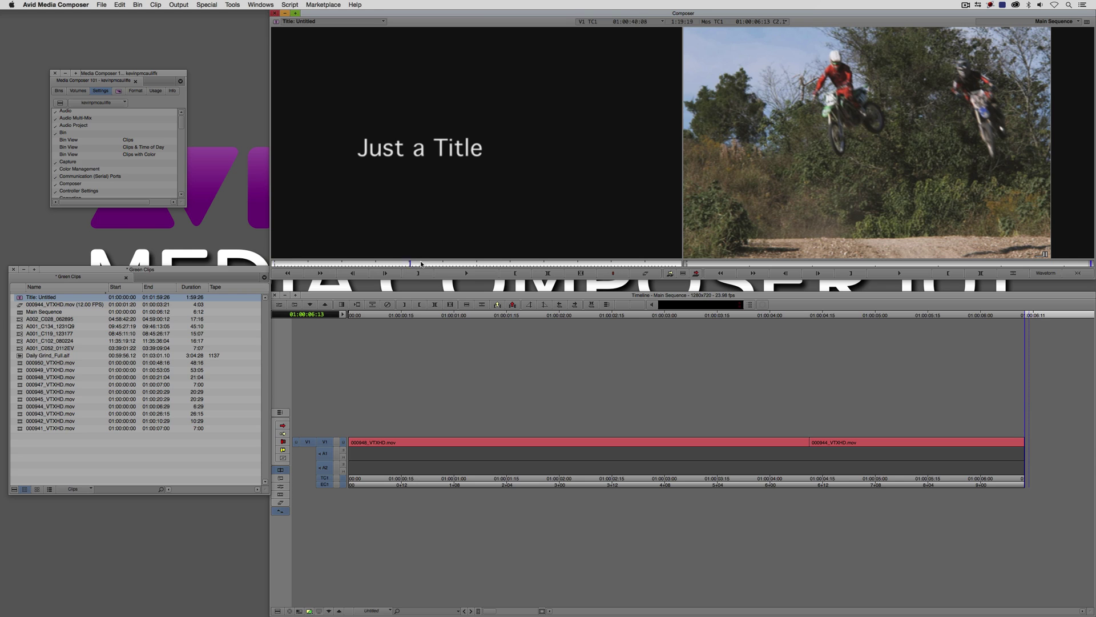
pyautogui.click(448, 263)
pyautogui.click(452, 263)
pyautogui.moveTo(453, 264); pyautogui.dragTo(460, 263)
# Play 000944_VTXHD.mov, then load 000950_VTXHD.mov into the Source monitor and scrub it
pyautogui.doubleClick(58, 304)
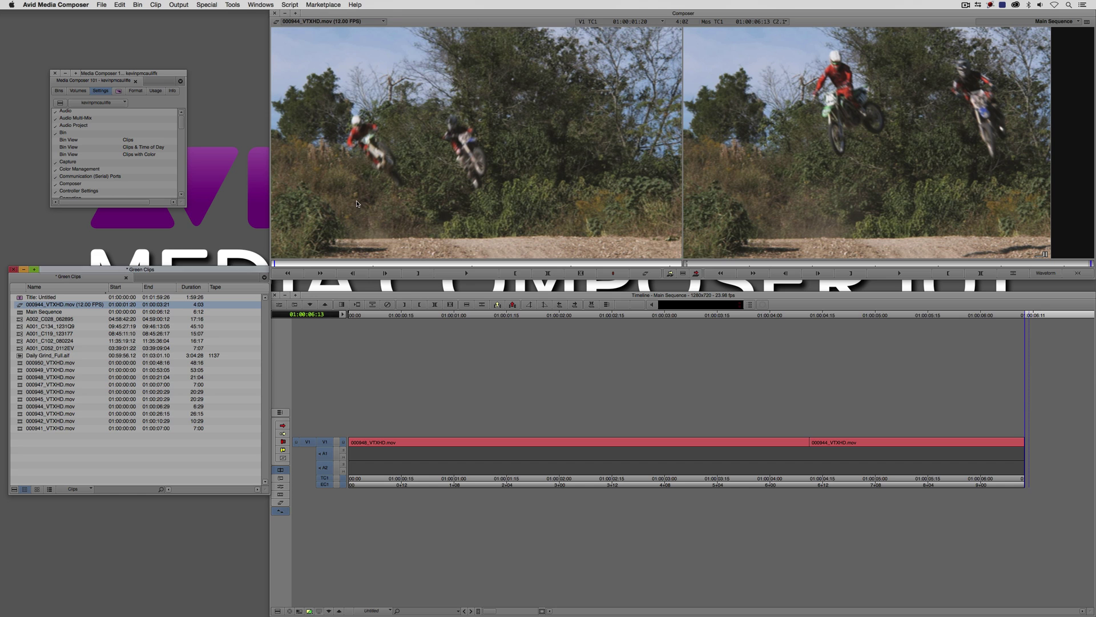
pyautogui.click(463, 274)
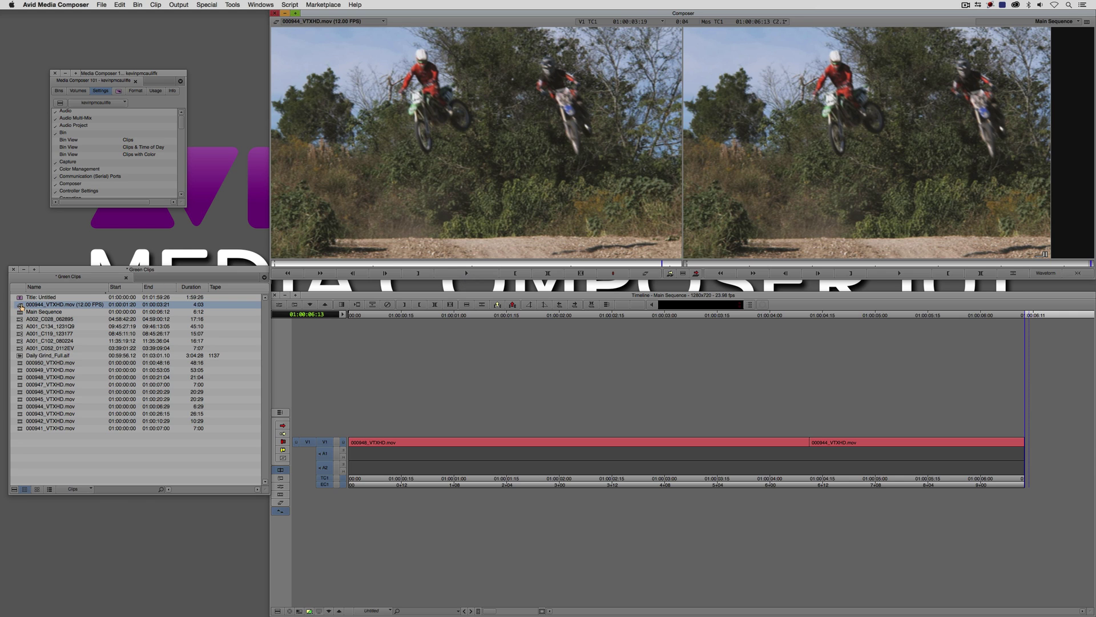
pyautogui.click(20, 312)
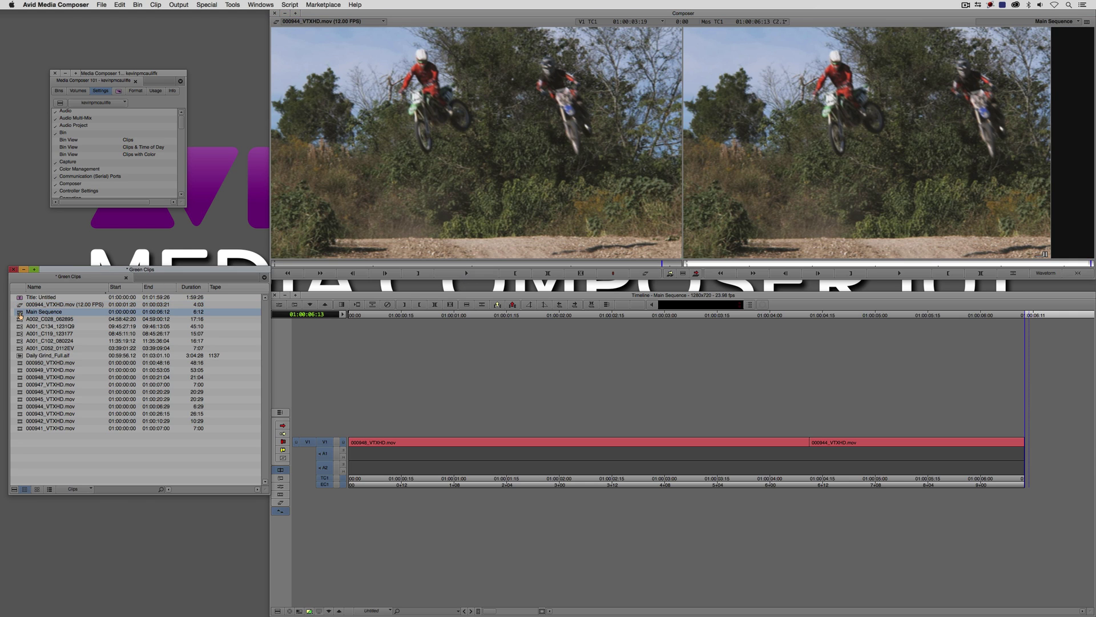
pyautogui.click(21, 355)
pyautogui.moveTo(20, 363); pyautogui.dragTo(383, 225)
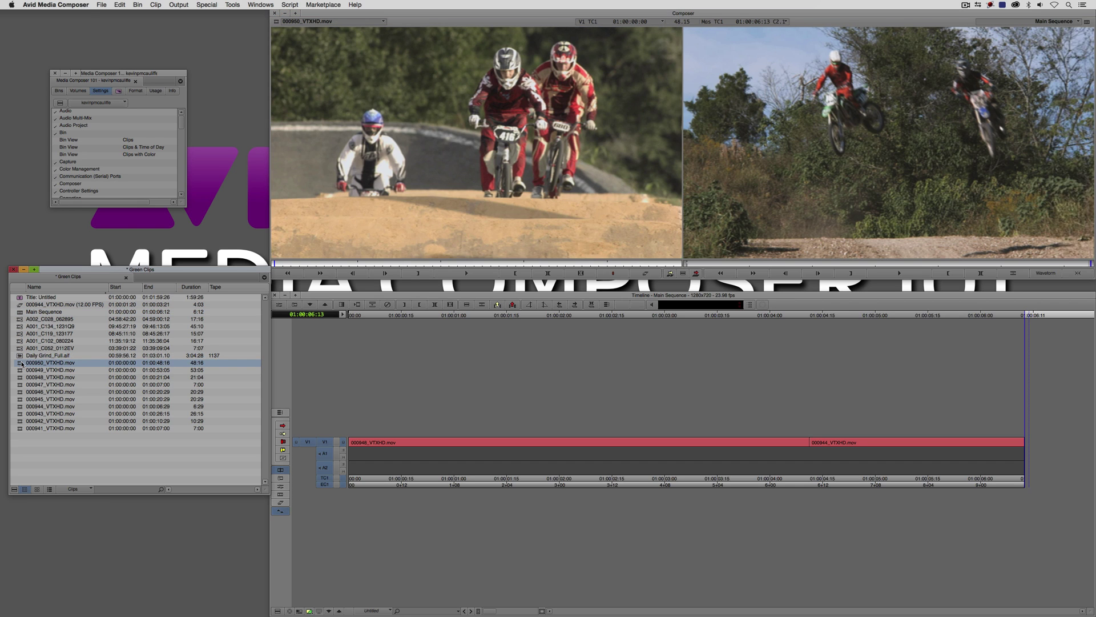
pyautogui.moveTo(390, 263); pyautogui.dragTo(414, 266)
# Move the Green Clips bin up-right, widen it, and preview clips 000941 through 000950 in turn
pyautogui.moveTo(222, 275); pyautogui.dragTo(242, 229)
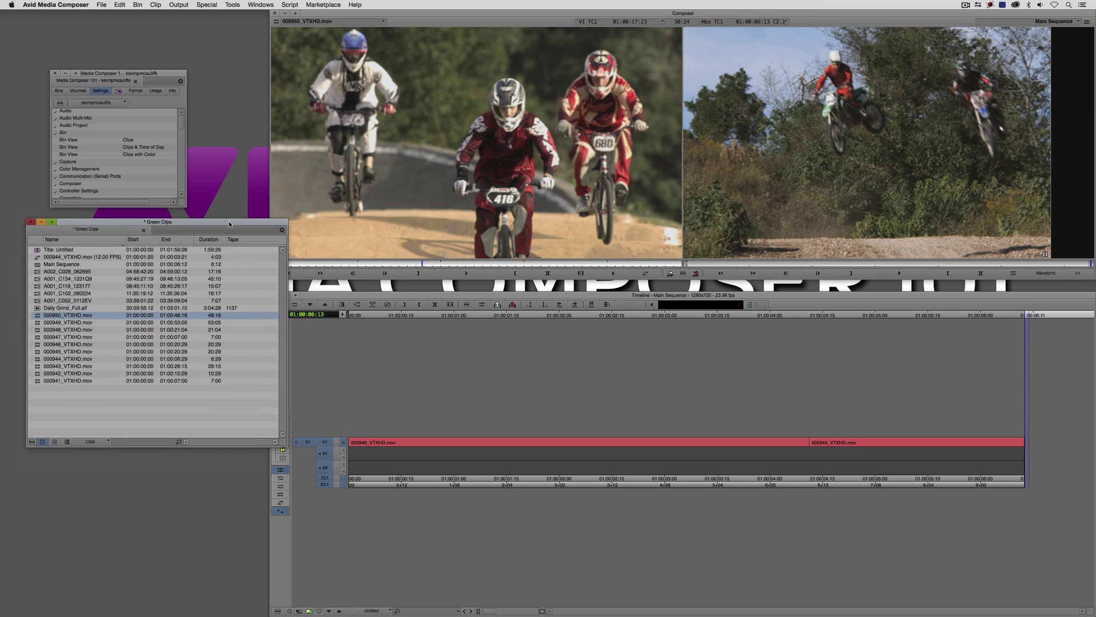
pyautogui.moveTo(285, 441); pyautogui.dragTo(401, 456)
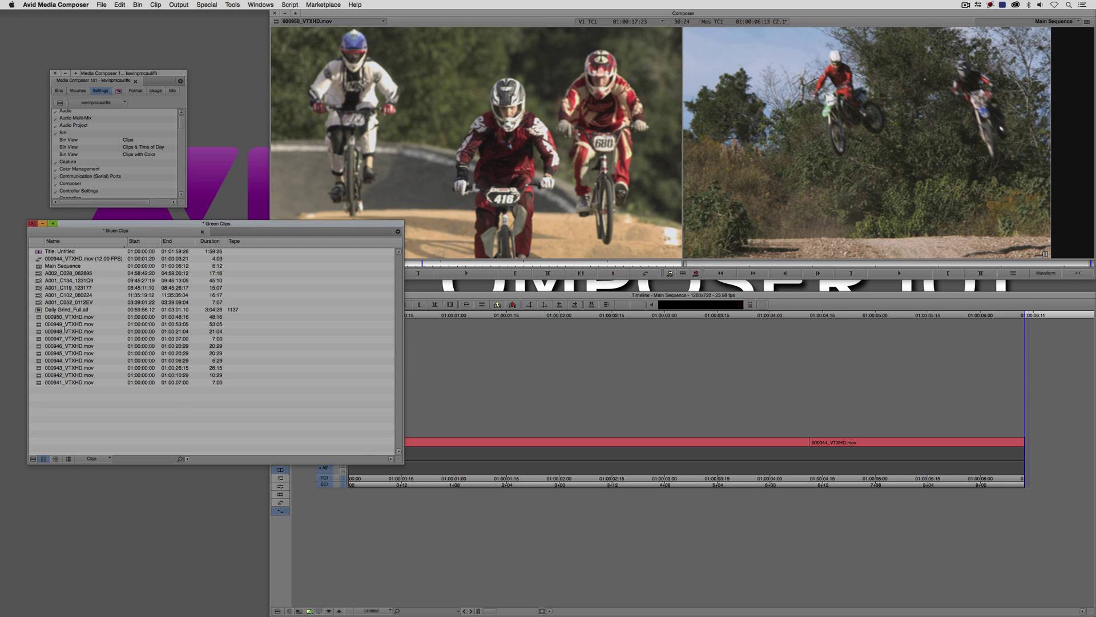
pyautogui.click(39, 382)
pyautogui.click(38, 375)
pyautogui.click(38, 368)
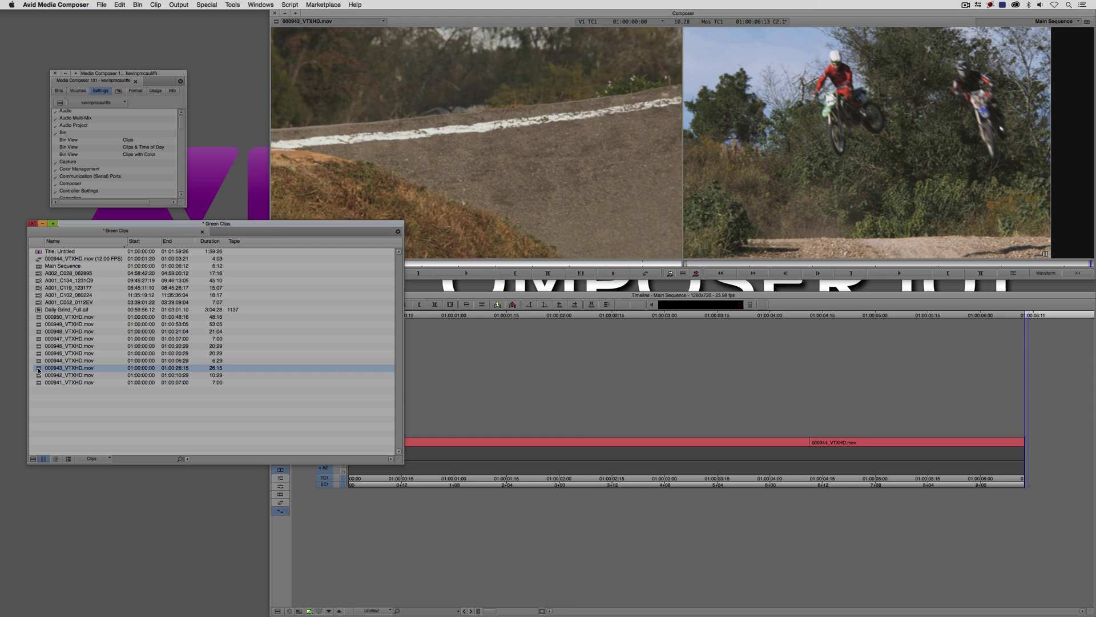
pyautogui.click(38, 361)
pyautogui.click(38, 354)
pyautogui.click(38, 346)
pyautogui.click(38, 339)
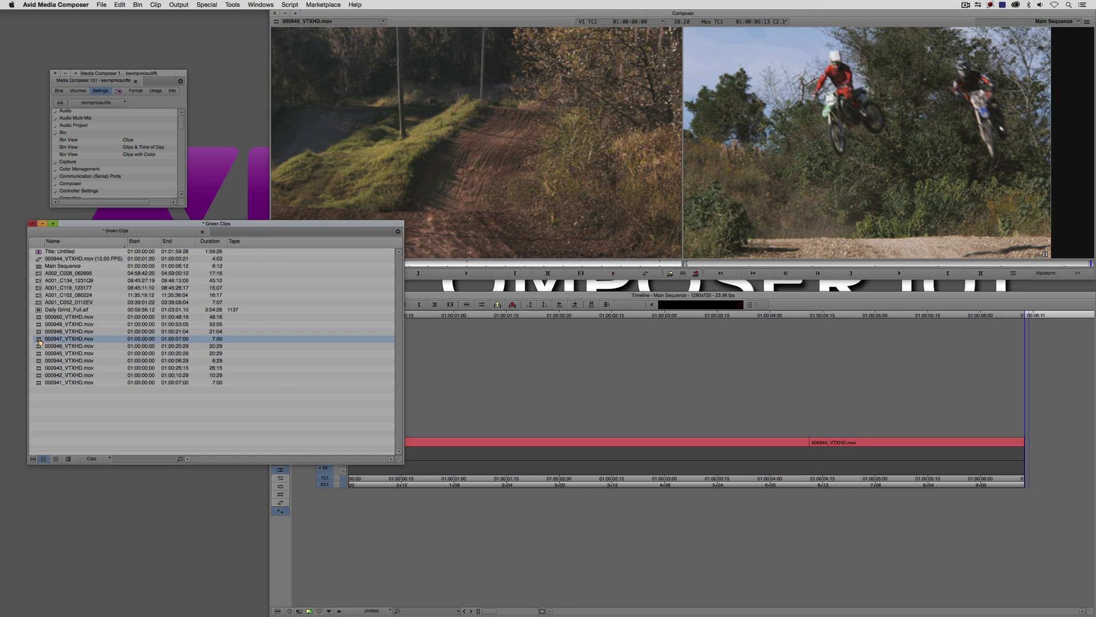
pyautogui.click(39, 332)
pyautogui.click(38, 324)
pyautogui.click(38, 316)
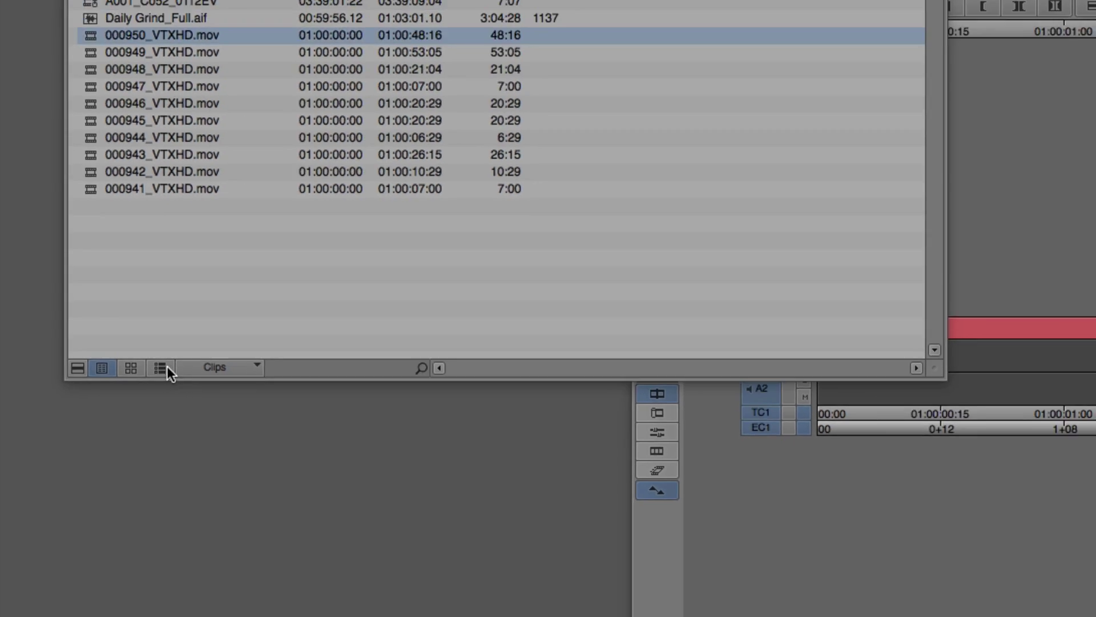
# Switch the bin to Script view, enlarged to show every clip's thumbnail and comment box
pyautogui.click(211, 313)
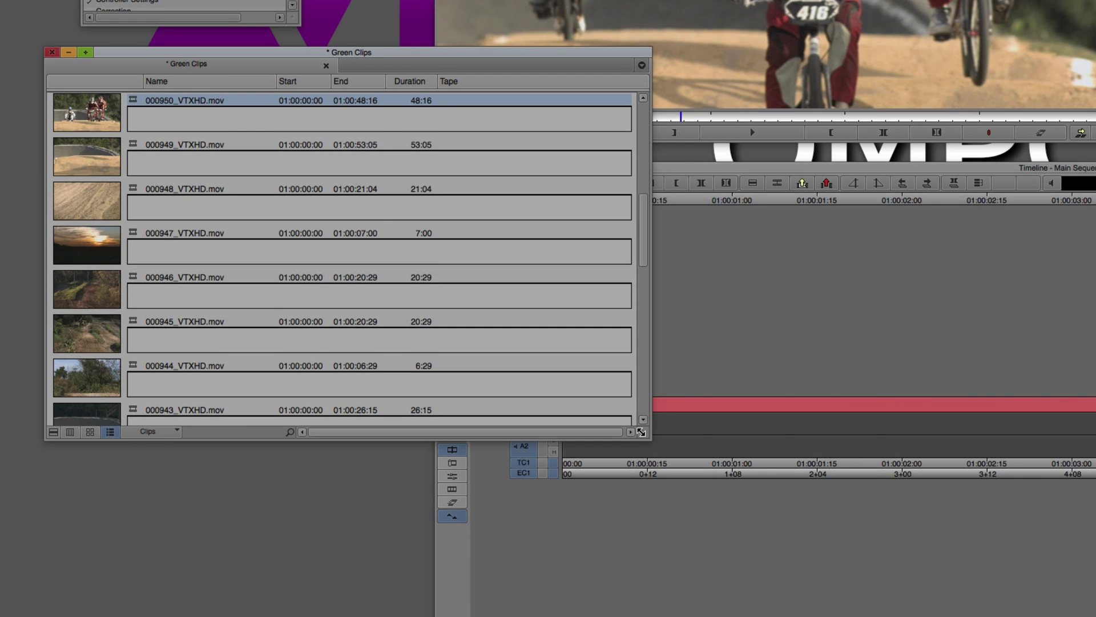
pyautogui.moveTo(641, 432); pyautogui.dragTo(1060, 595)
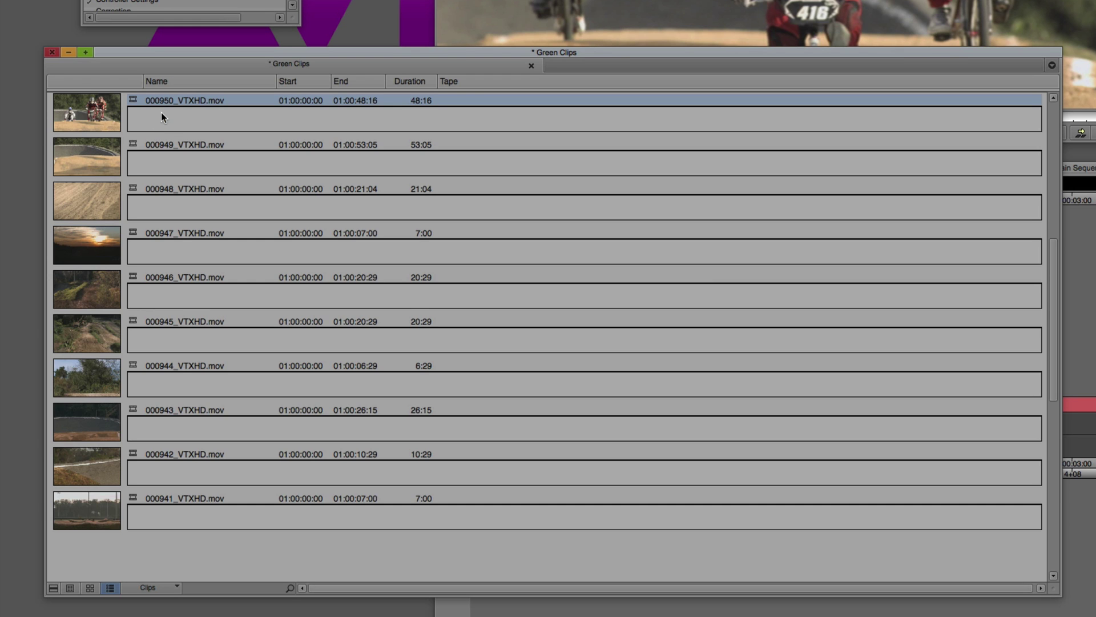
pyautogui.click(152, 166)
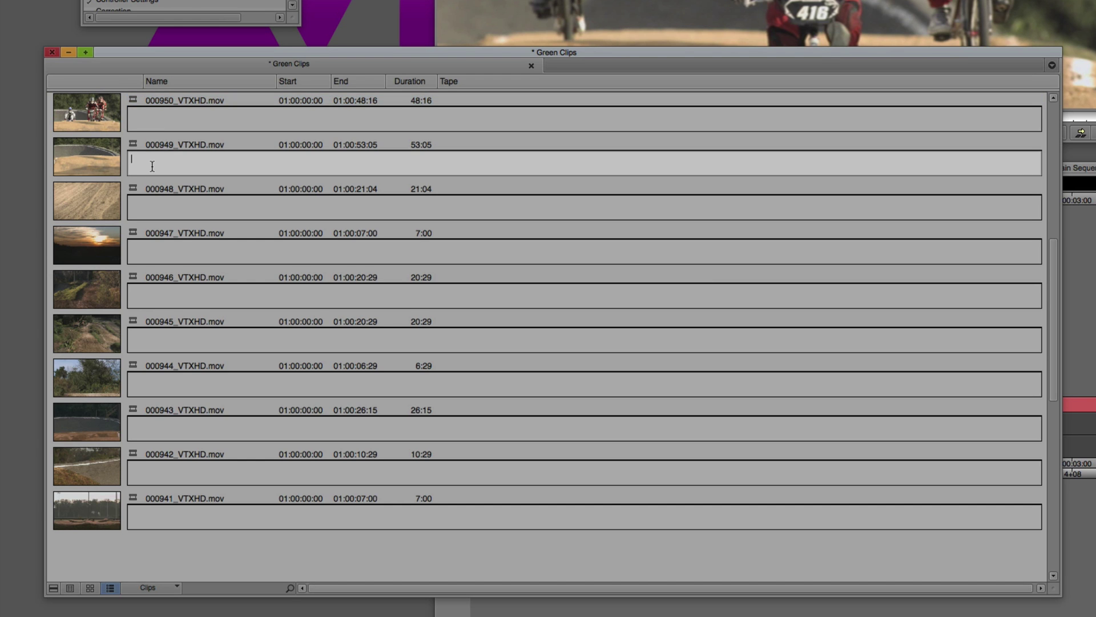
# Give 000947_VTXHD.mov the comment 'This is a shot of BMX Biking at sunset'
pyautogui.click(161, 252)
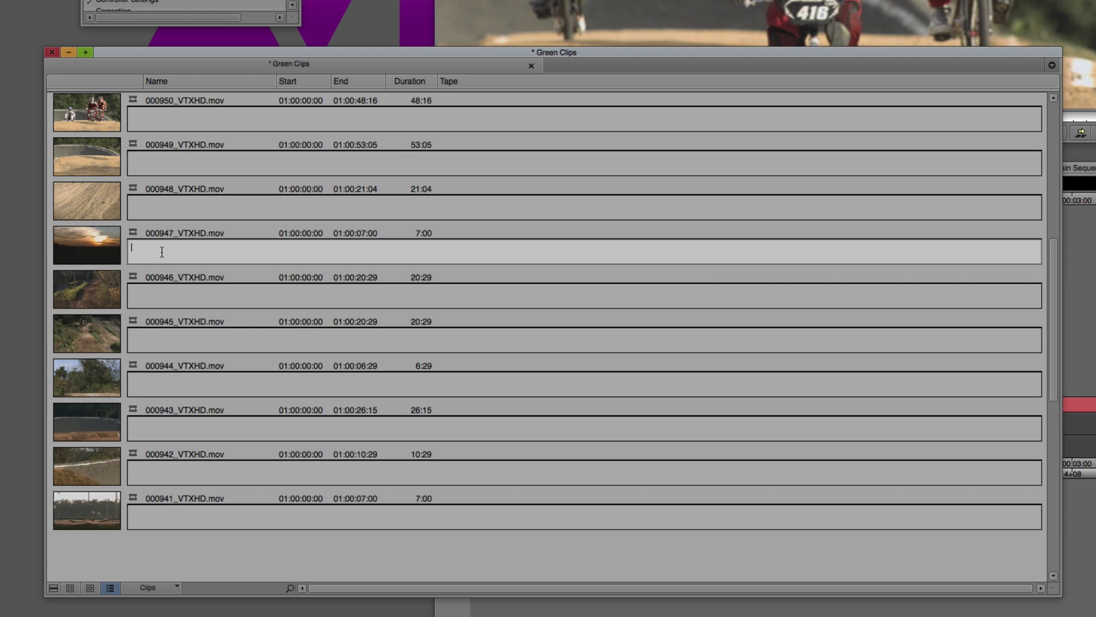
pyautogui.write('This is a shot of BMX Biking at sunset')
pyautogui.click(203, 288)
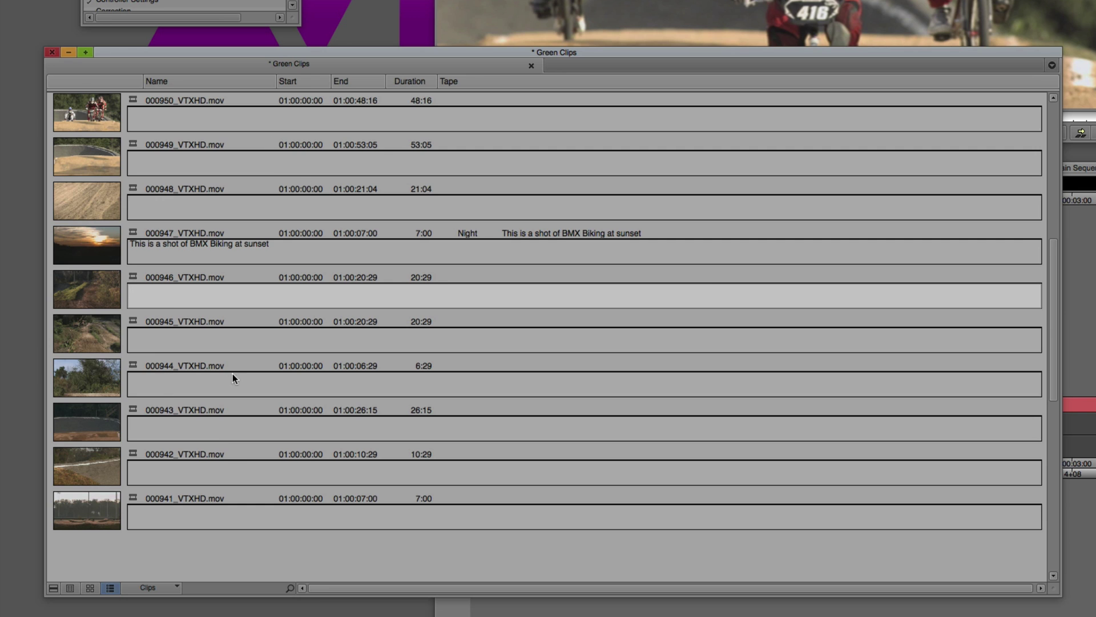
# Toggle between Text and Script views, ending with the bin as a text list
pyautogui.click(71, 587)
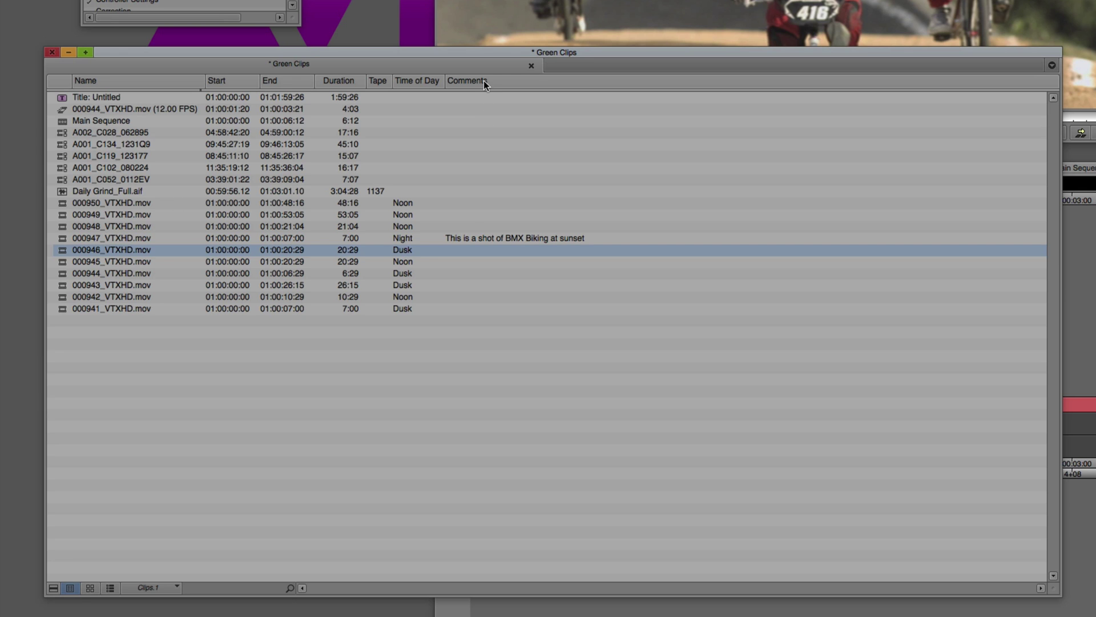
pyautogui.click(110, 588)
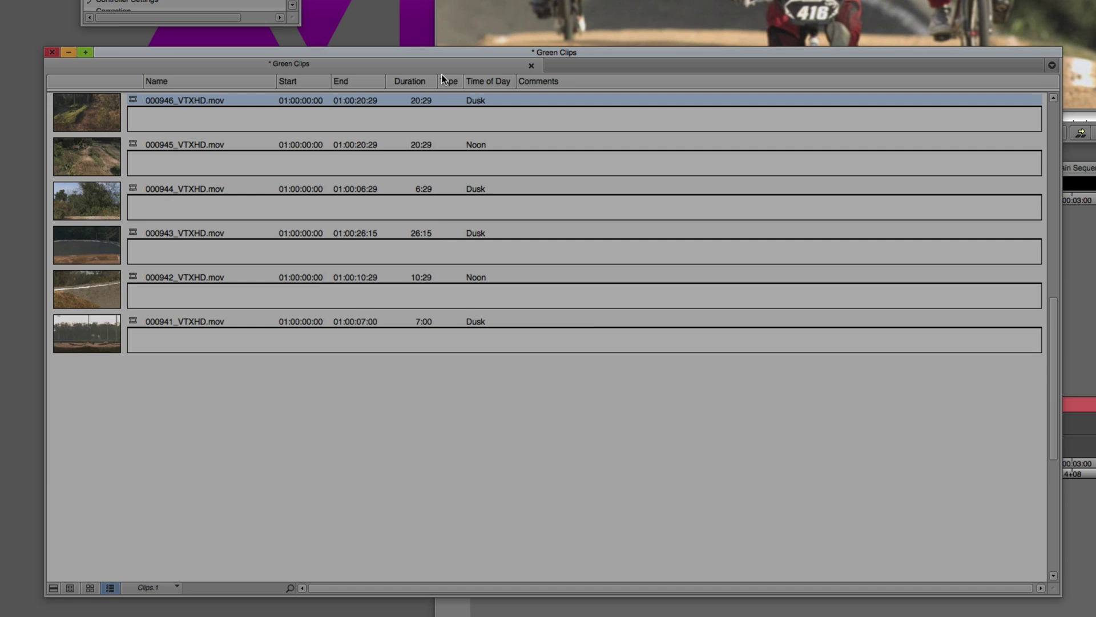
pyautogui.scroll(10, 444, 225)
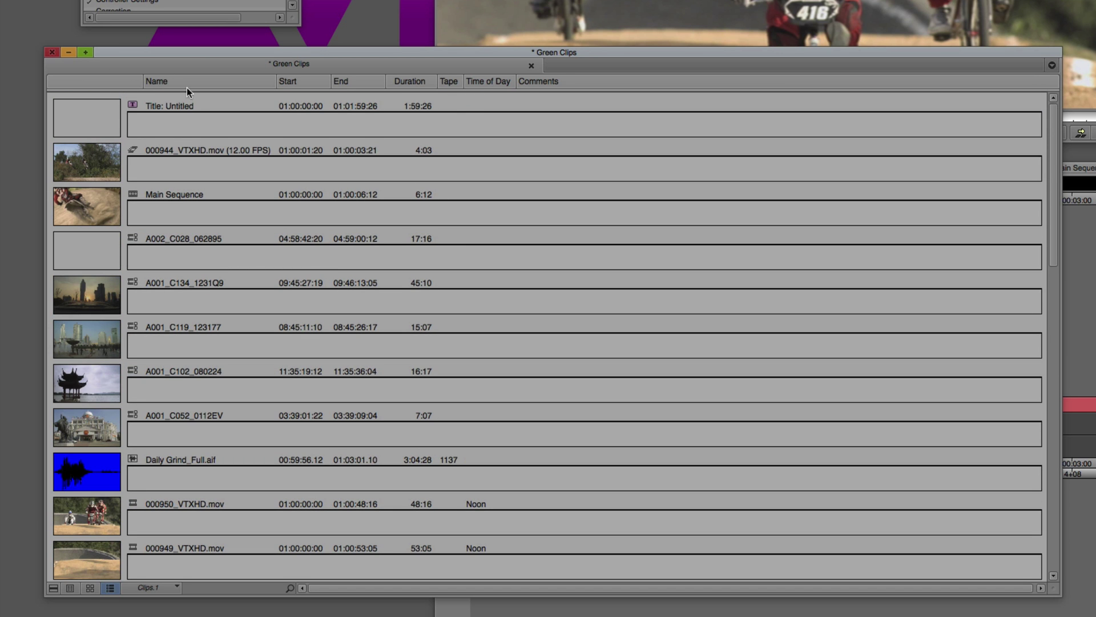
pyautogui.click(71, 588)
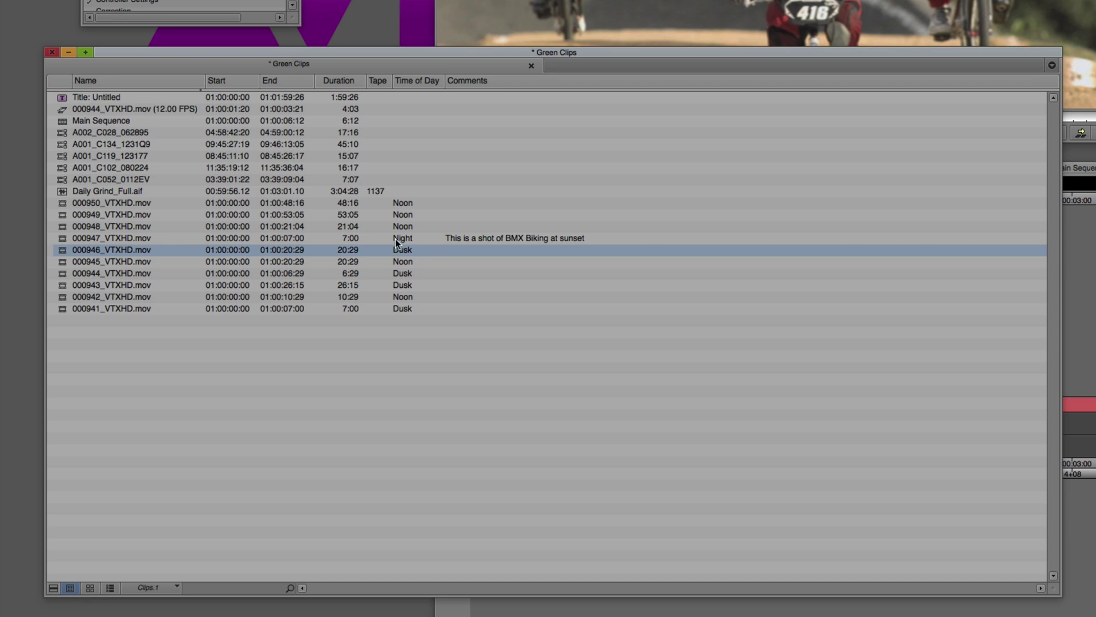
# Commit the 000947 Comments cell, then load 000947_VTXHD.mov in the Source monitor and scrub it
pyautogui.click(456, 239)
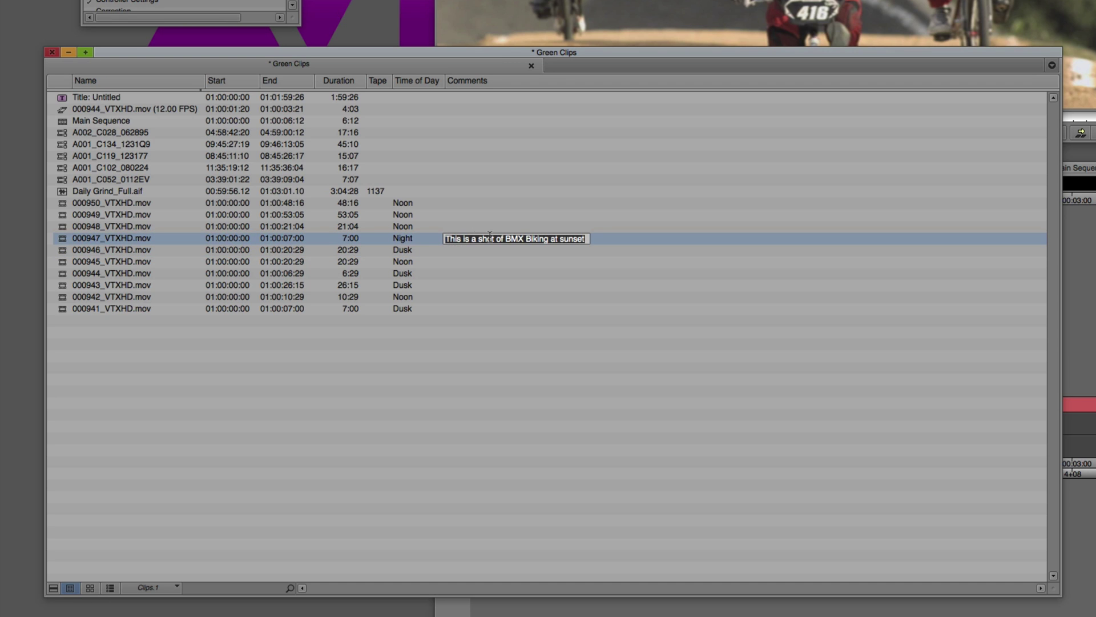
pyautogui.click(64, 241)
pyautogui.doubleClick(63, 240)
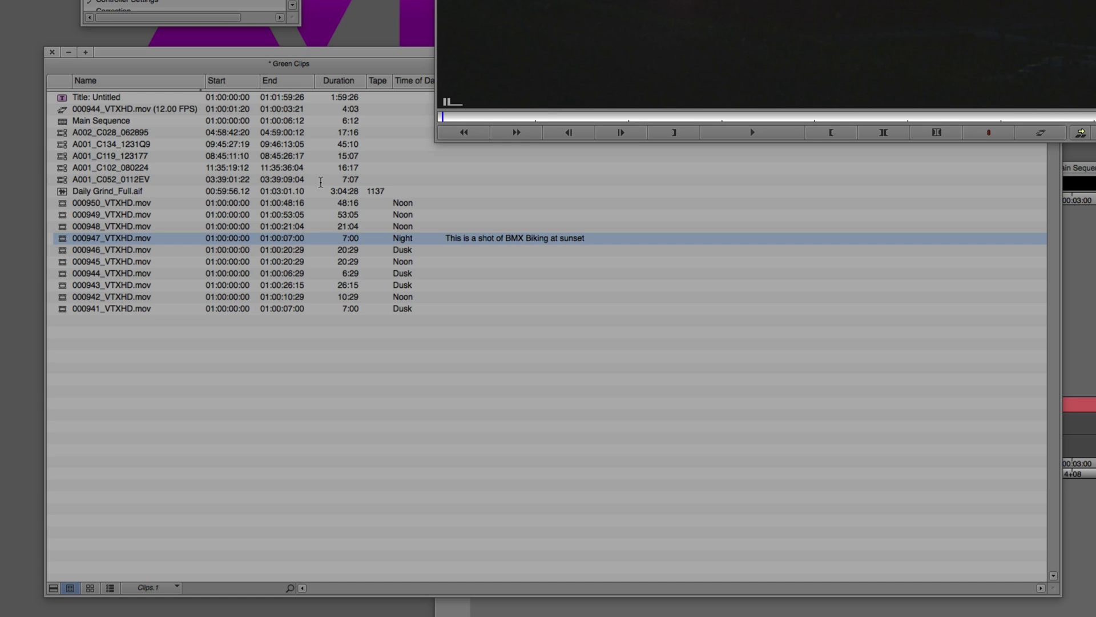
pyautogui.moveTo(638, 116); pyautogui.dragTo(520, 123)
# Save the current bin layout as a new bin view named 'Clips with Comments'
pyautogui.click(156, 588)
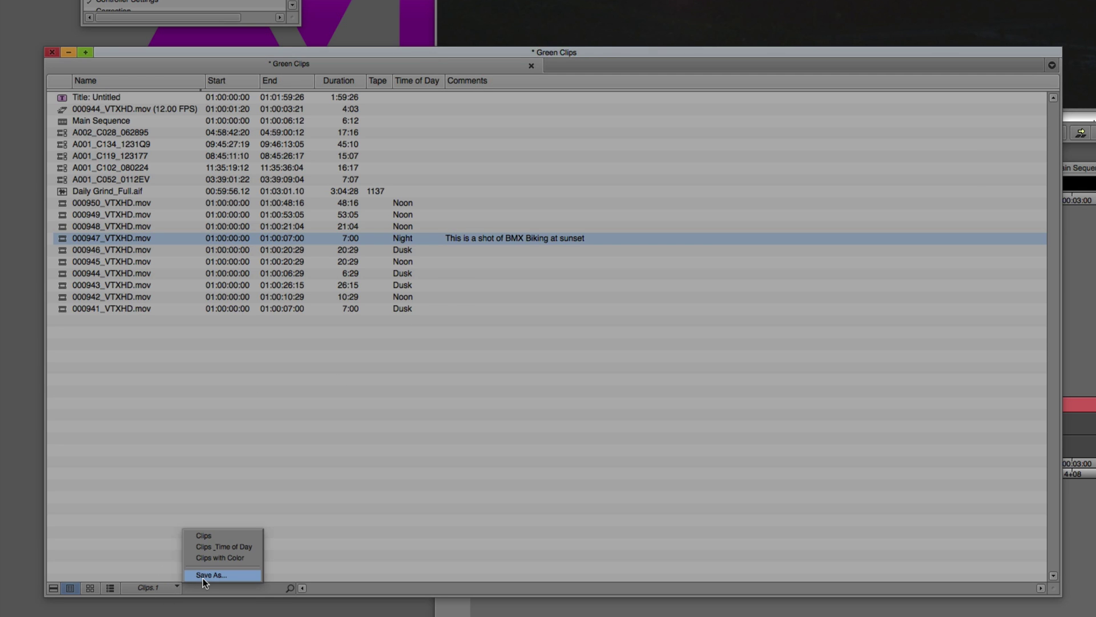
pyautogui.click(204, 577)
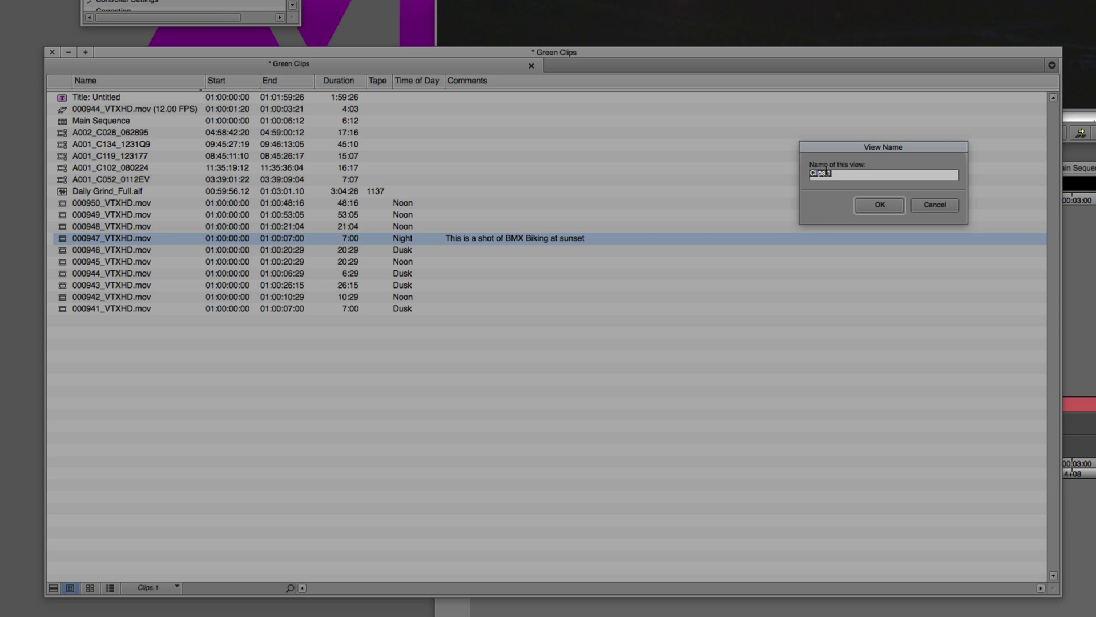
pyautogui.moveTo(828, 173); pyautogui.dragTo(869, 175)
pyautogui.write('with Comments')
pyautogui.click(864, 205)
pyautogui.click(299, 452)
pyautogui.click(114, 588)
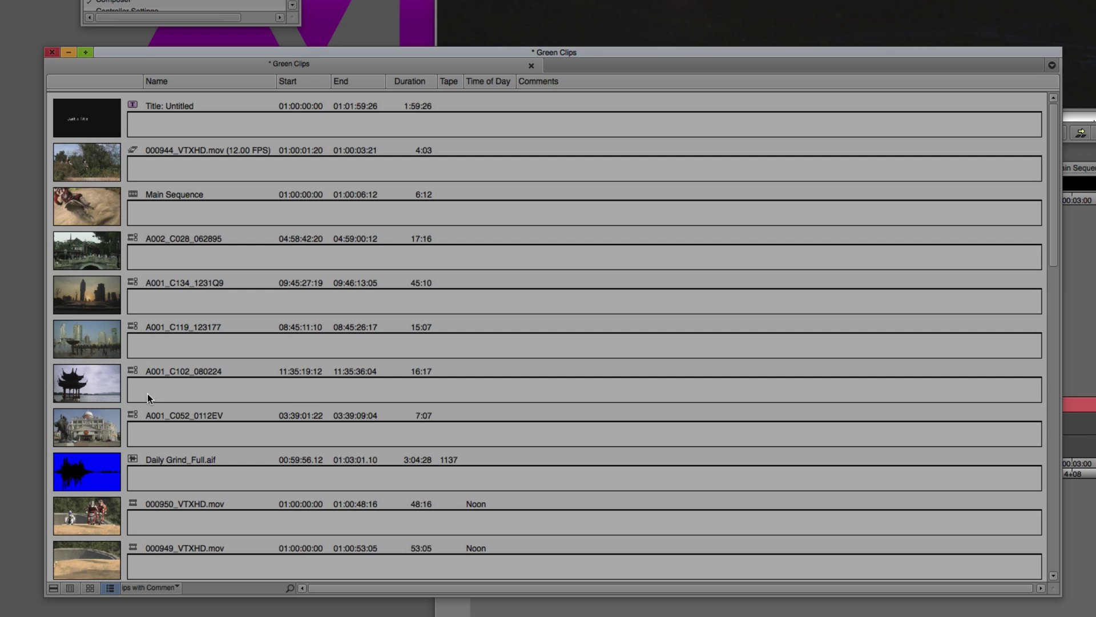
# Switch the bin to Frame view and scroll to bring the full row of clip thumbnails into view
pyautogui.click(90, 589)
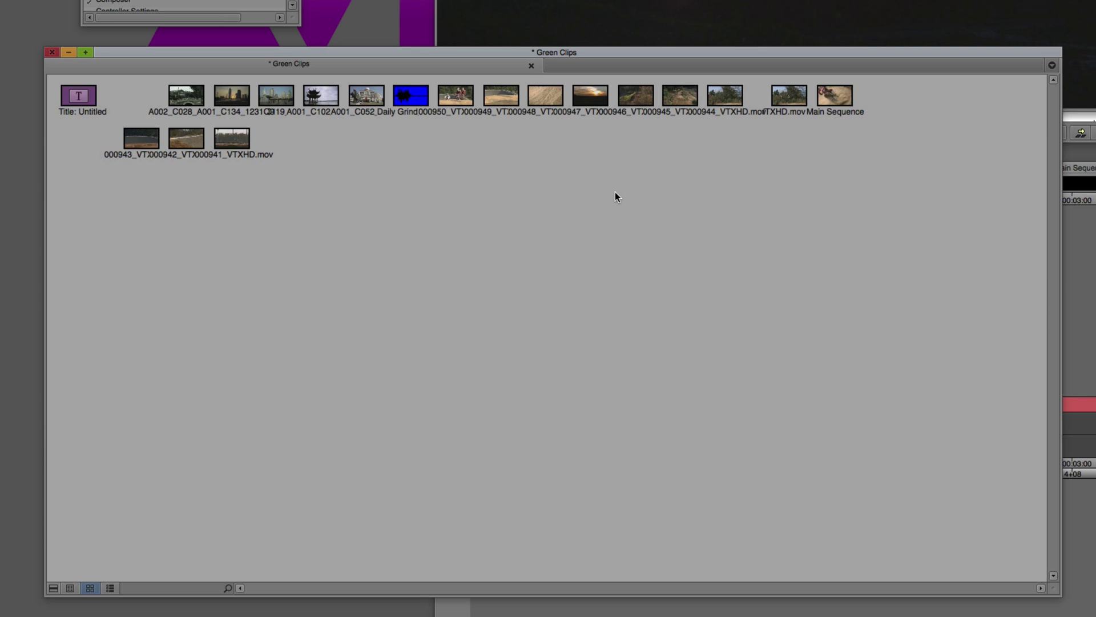
pyautogui.hscroll(10, 615, 192)
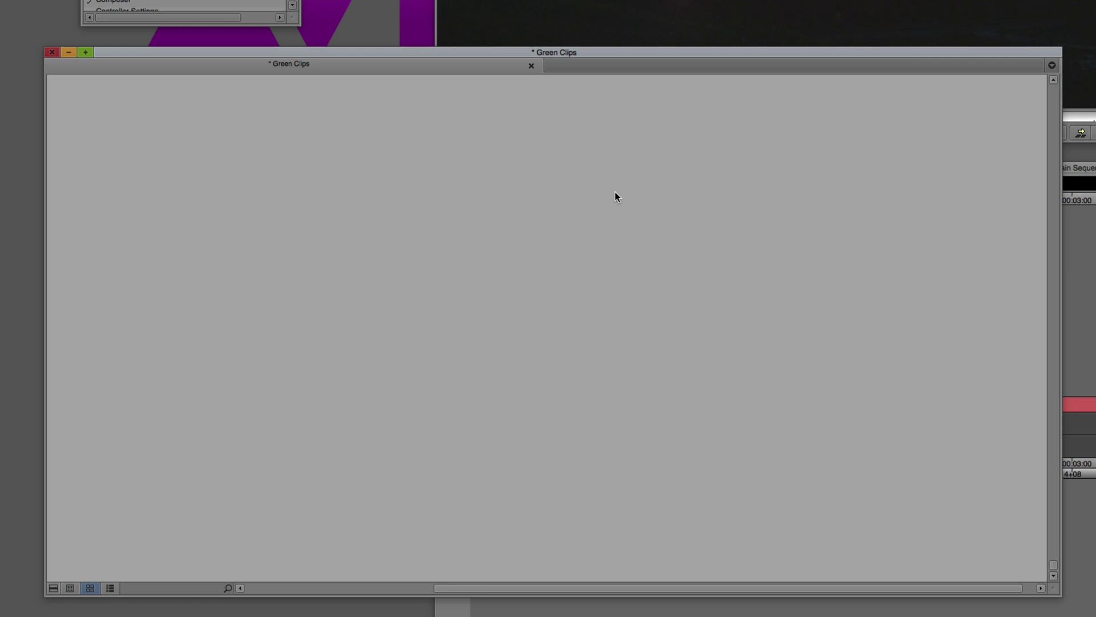
pyautogui.hscroll(3, 615, 191)
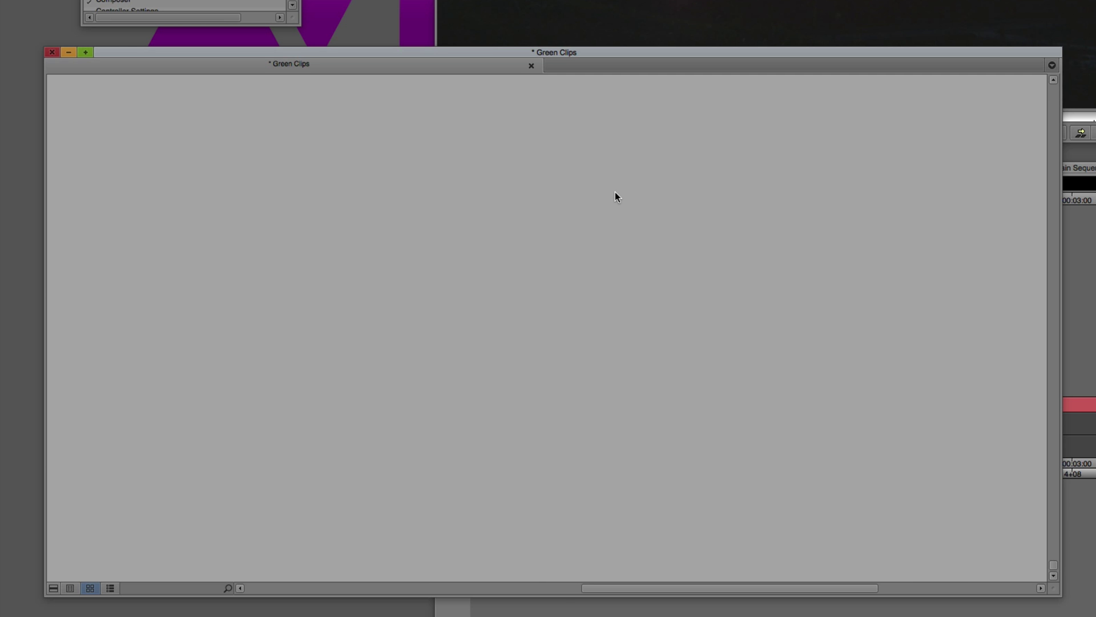
pyautogui.click(1054, 94)
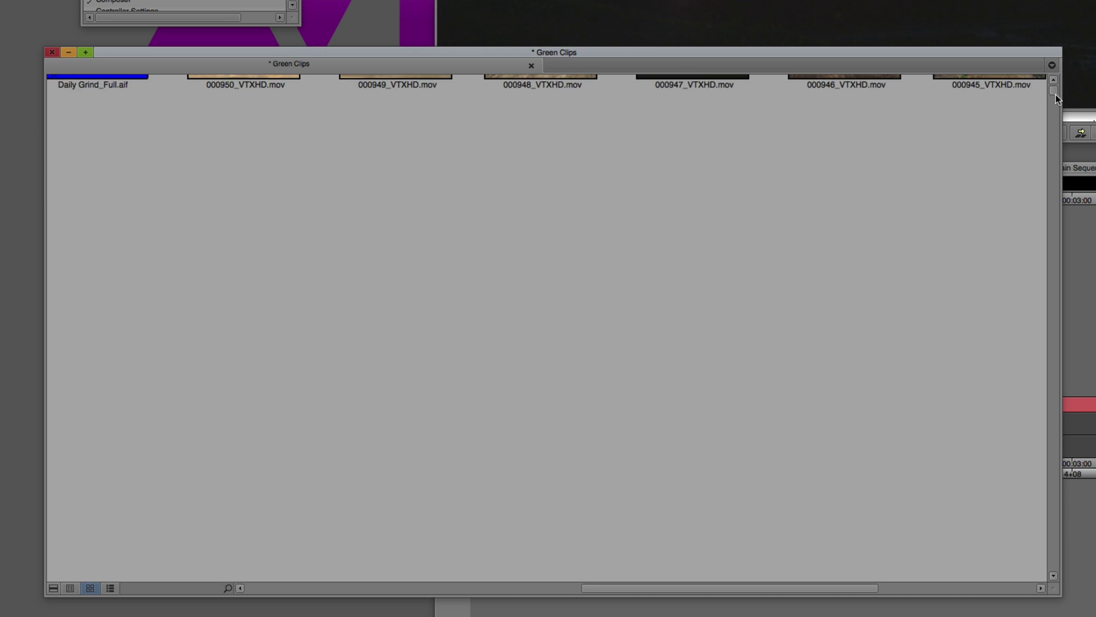
pyautogui.click(1053, 79)
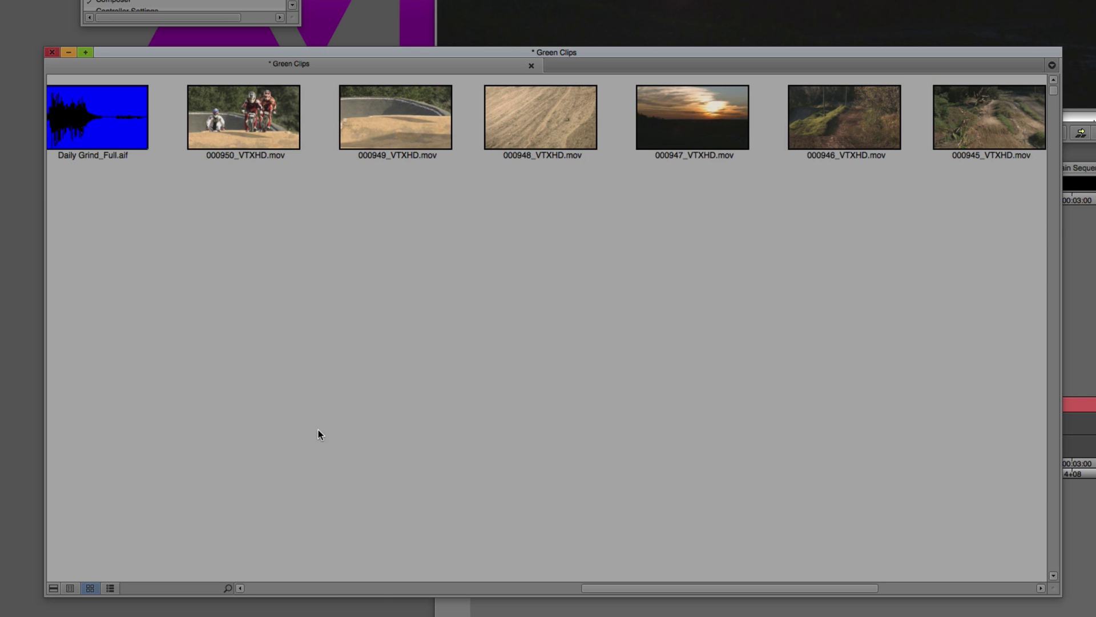
pyautogui.click(264, 587)
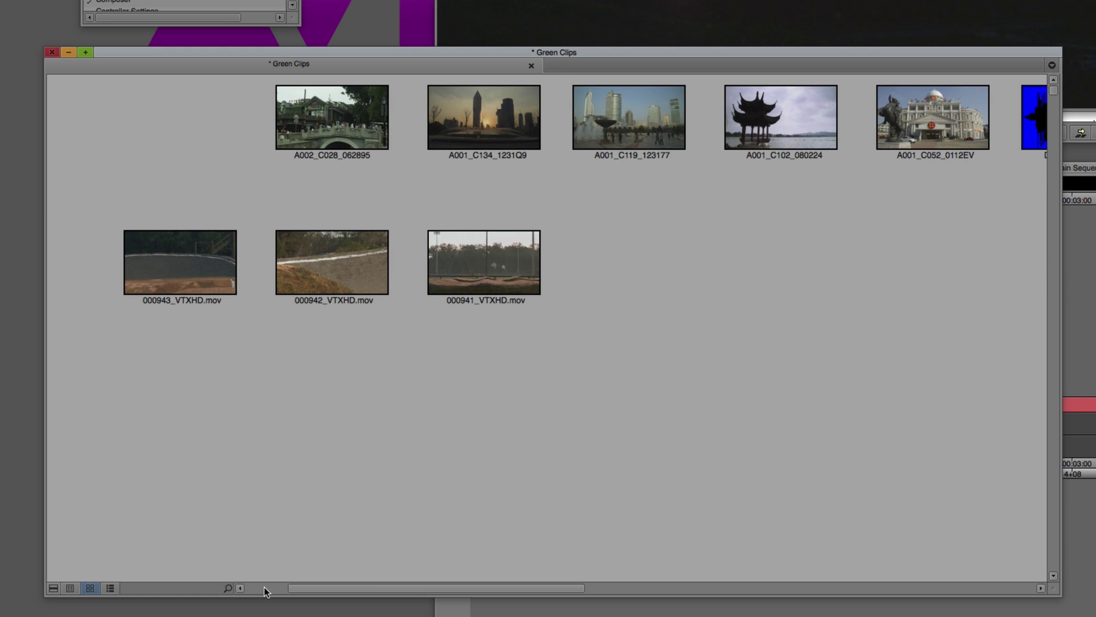
pyautogui.moveTo(328, 587); pyautogui.dragTo(260, 586)
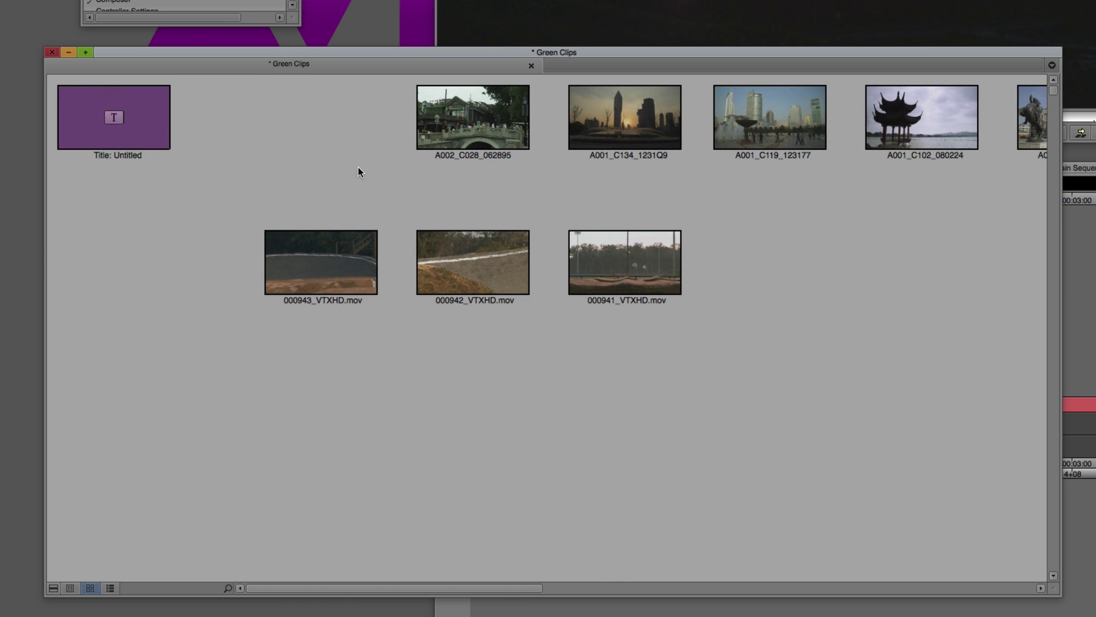
# Shrink and enlarge the thumbnails with Ctrl+K and Ctrl+L, finishing at large size
pyautogui.press('super+k')
pyautogui.press('super+k')
pyautogui.press('super+k')
pyautogui.press('super+k')
pyautogui.press('super+k')
pyautogui.press('super+k')
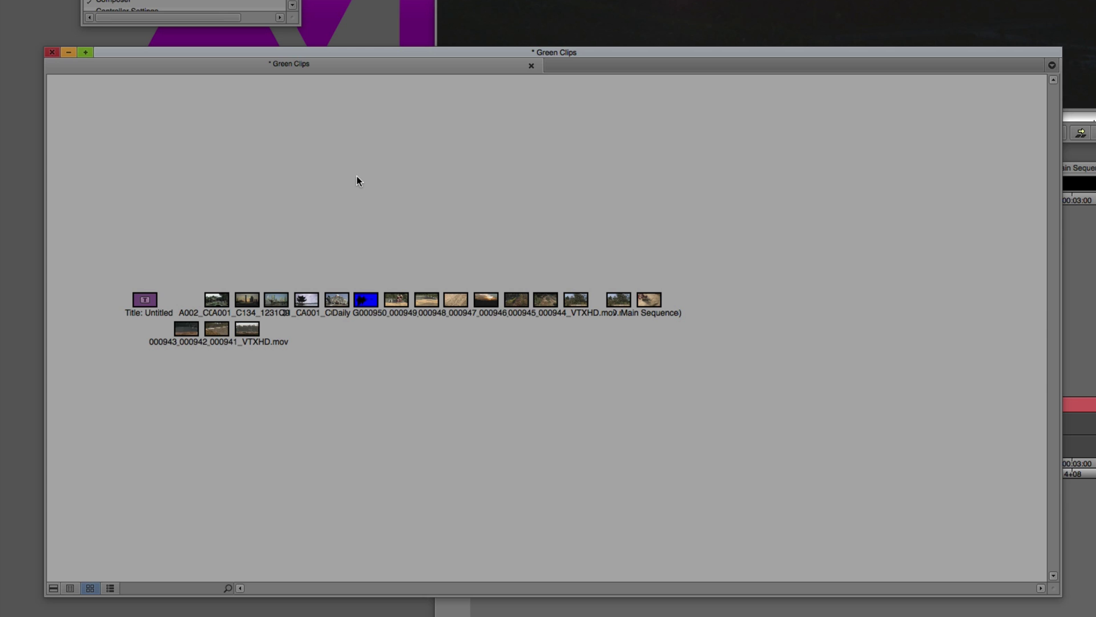
pyautogui.press('super+l')
pyautogui.press('super+l')
pyautogui.press('super+l')
pyautogui.press('super+l')
pyautogui.press('super+l')
pyautogui.press('super+l')
pyautogui.press('super+l')
pyautogui.press('super+l')
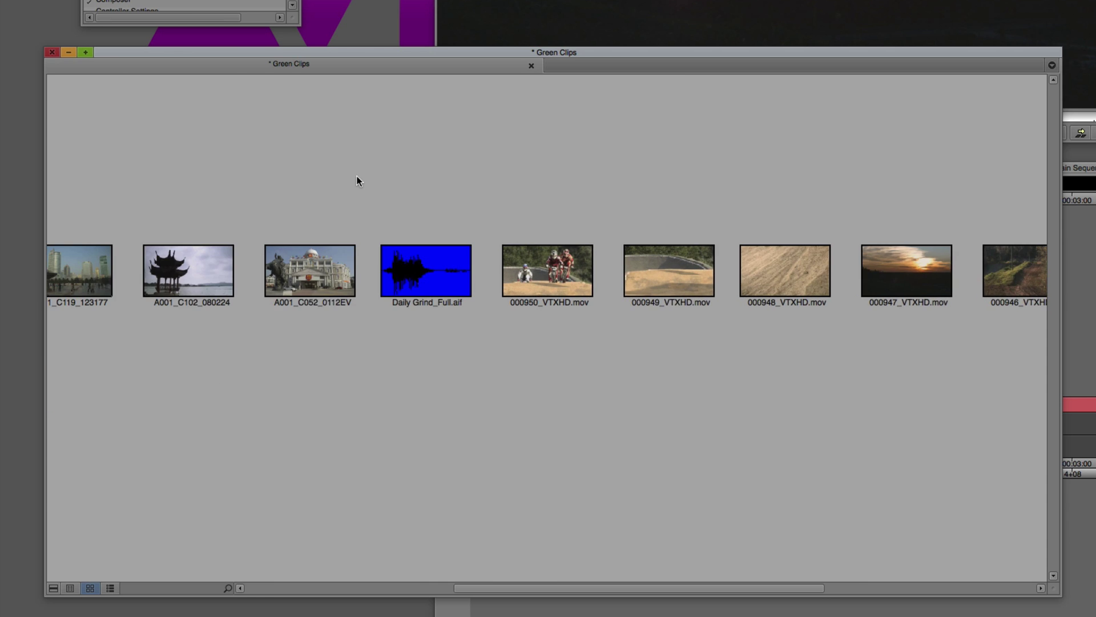
pyautogui.press('super+k')
pyautogui.press('super+k')
pyautogui.press('super+k')
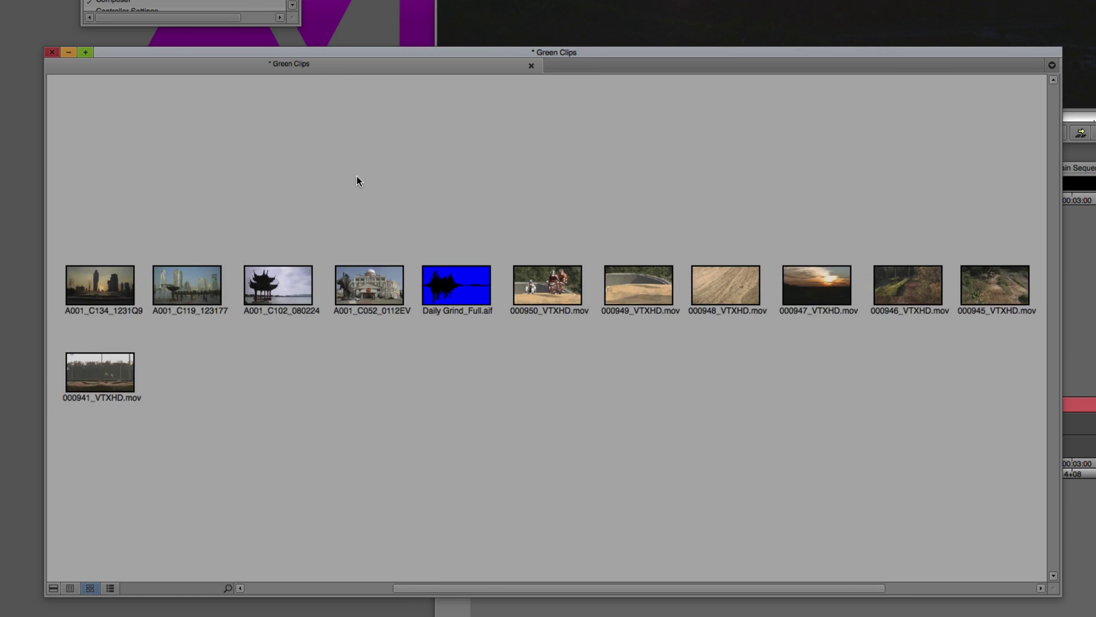
pyautogui.press('super+l')
pyautogui.press('super+l')
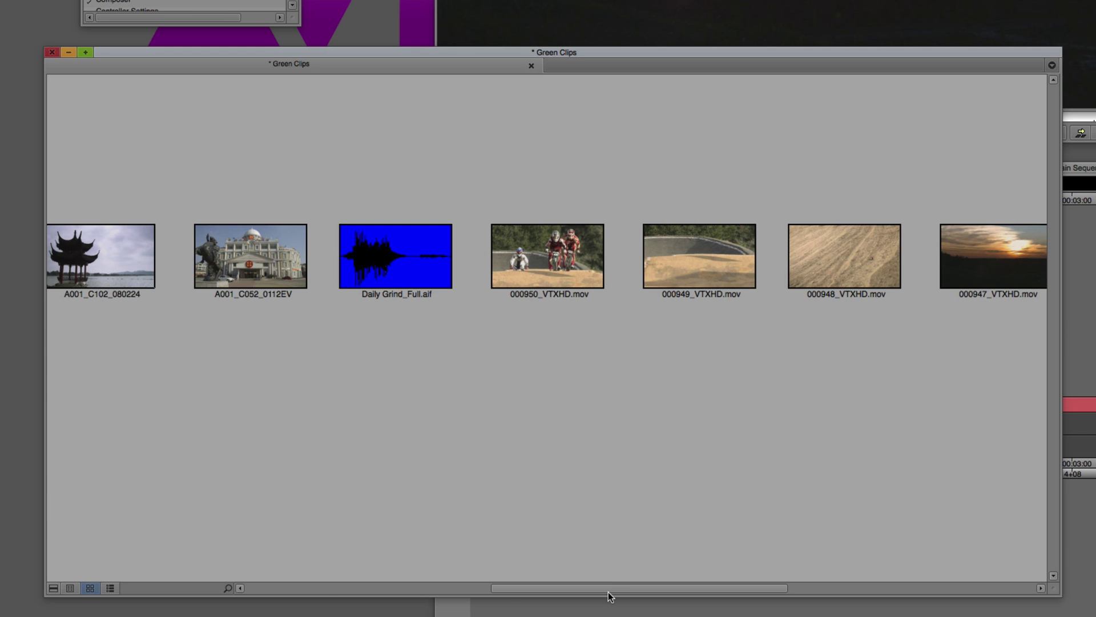
pyautogui.moveTo(608, 588); pyautogui.dragTo(323, 587)
pyautogui.hscroll(10, 389, 560)
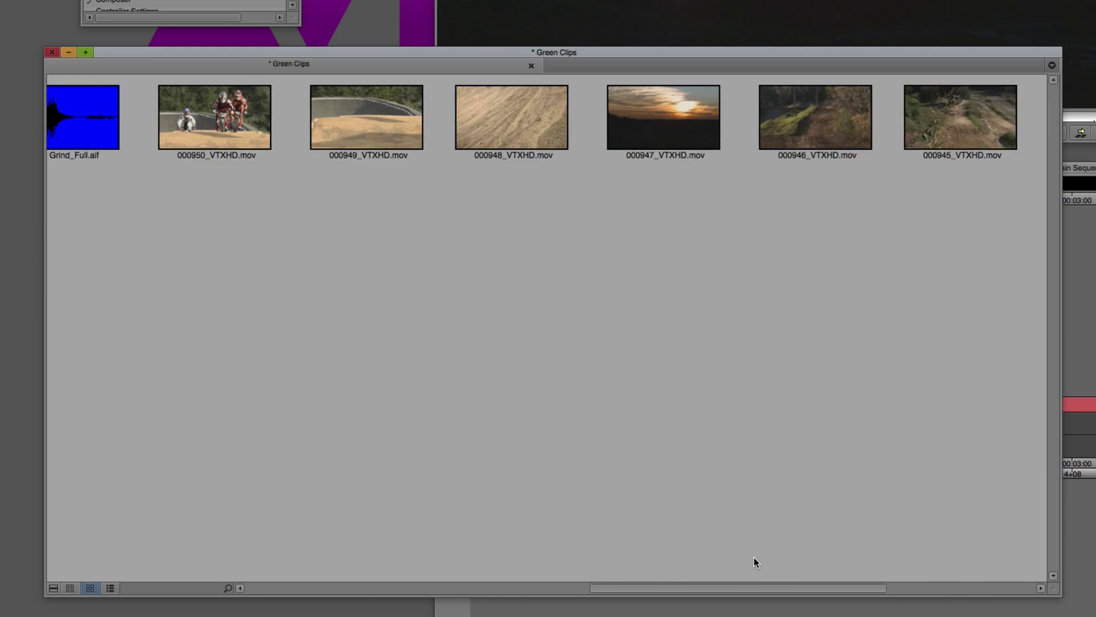
pyautogui.hscroll(-10, 953, 557)
pyautogui.hscroll(-3, 369, 558)
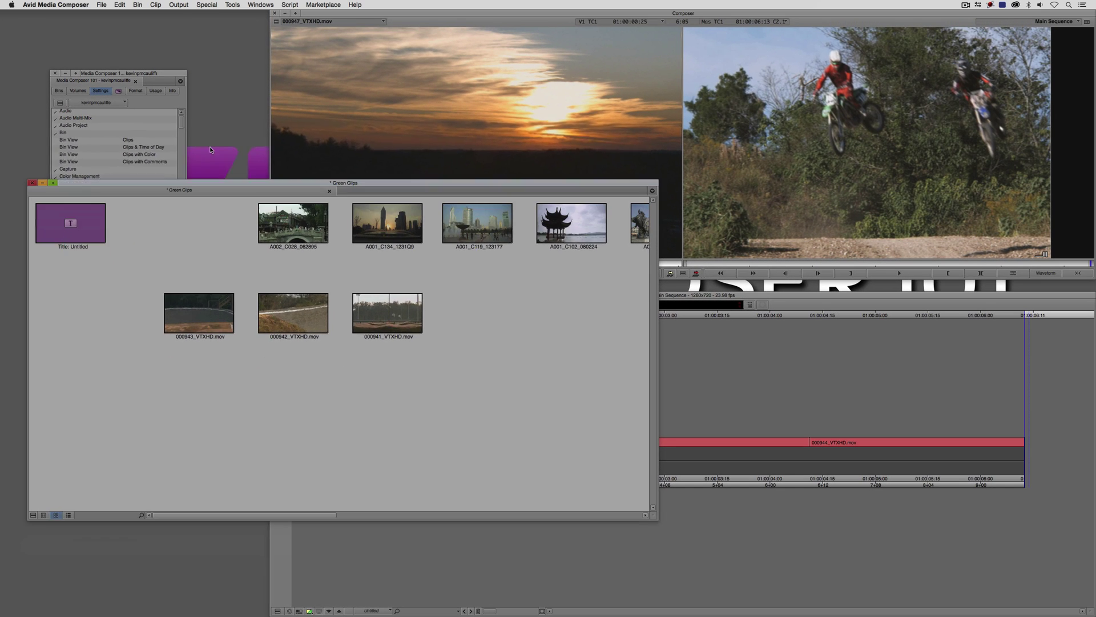
# Make the bin narrower and taller, apply Bin > Fill Window, then narrow its edge slightly
pyautogui.moveTo(661, 460); pyautogui.dragTo(596, 596)
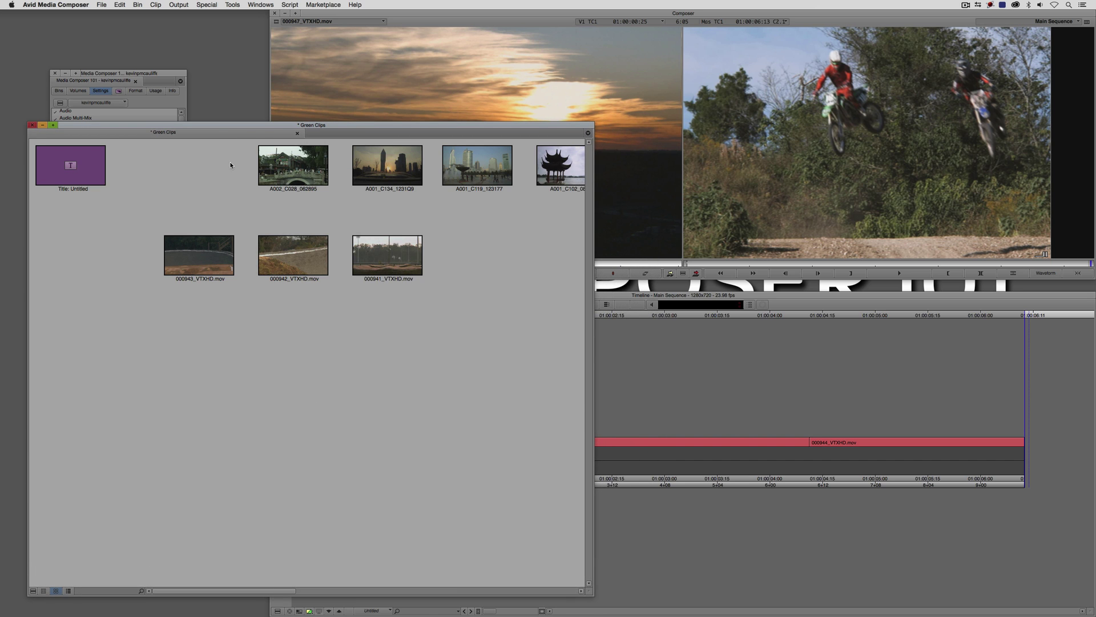
pyautogui.click(138, 4)
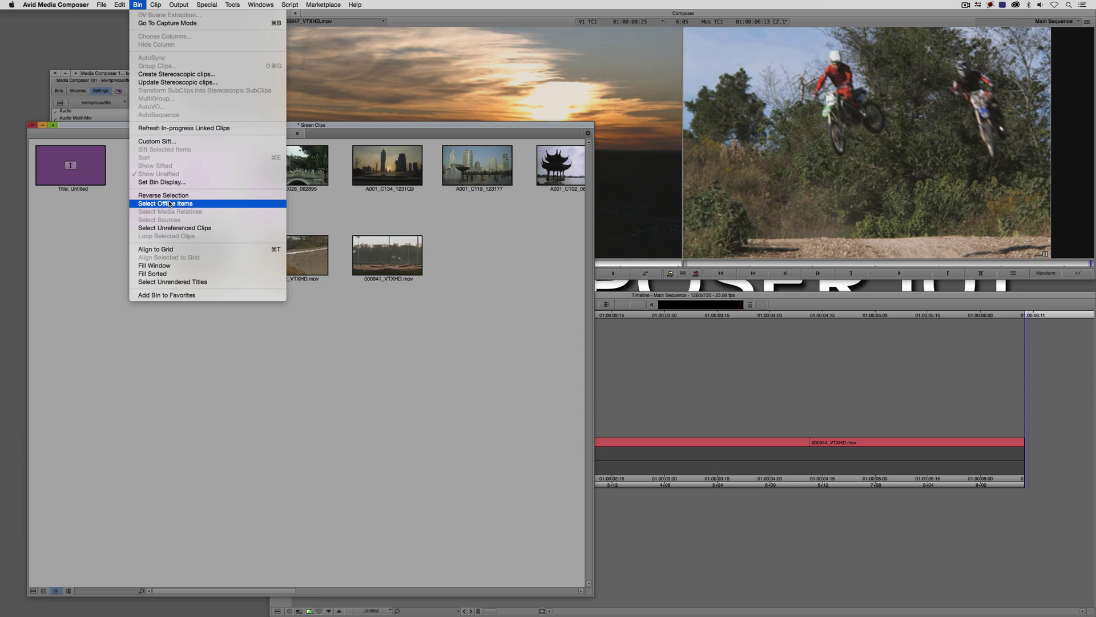
pyautogui.click(168, 264)
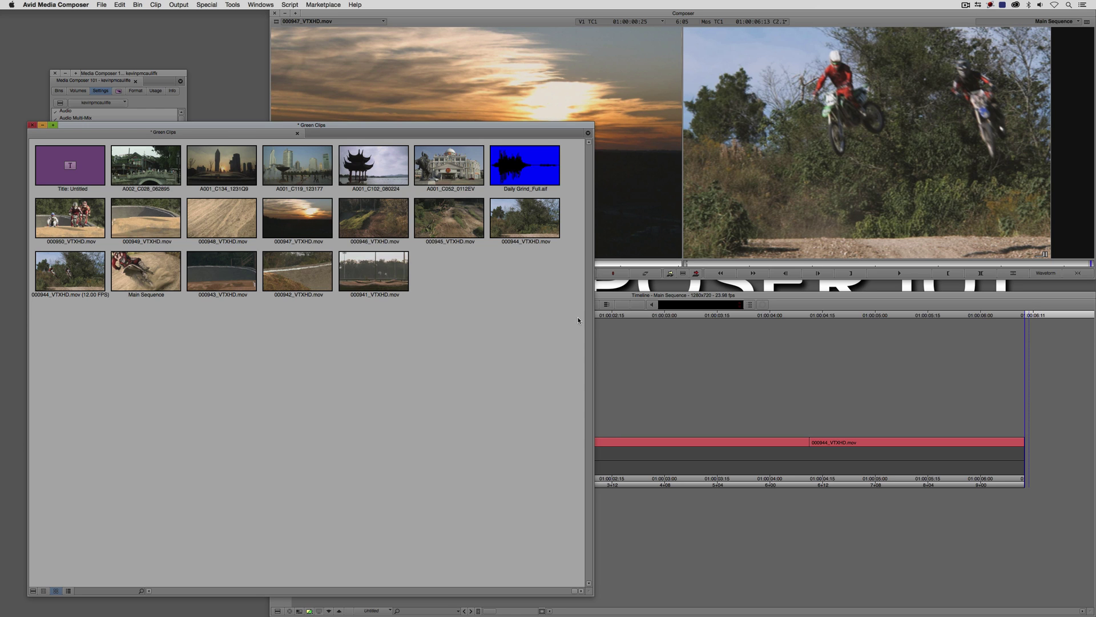
pyautogui.moveTo(593, 318); pyautogui.dragTo(572, 332)
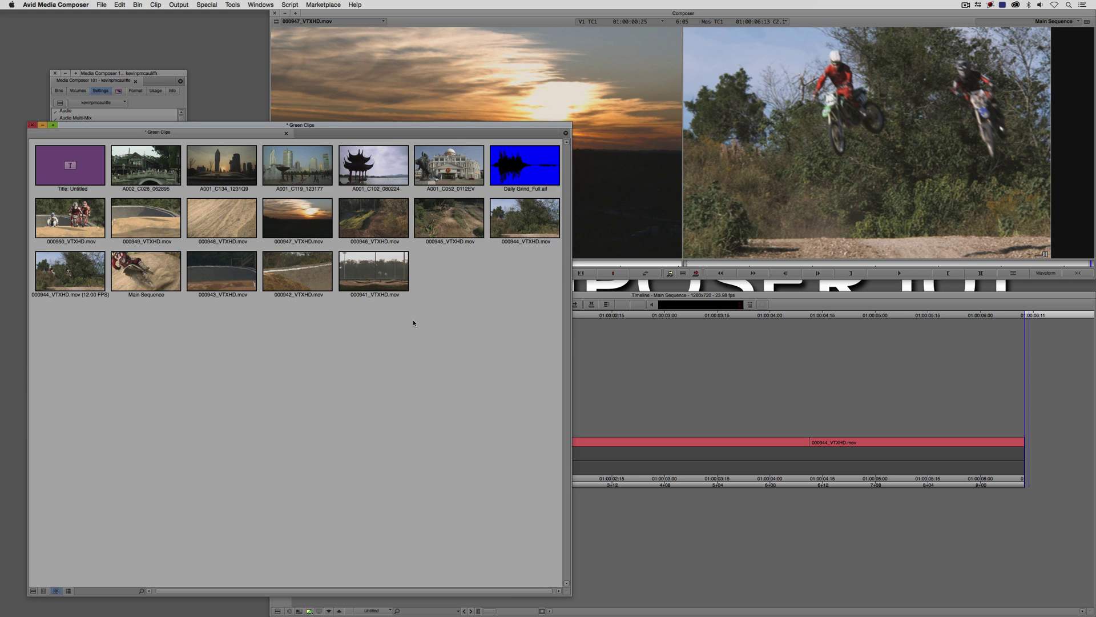
# Select the A001 clips, then play 000942_VTXHD.mov inside its Frame-view thumbnail with L
pyautogui.click(438, 171)
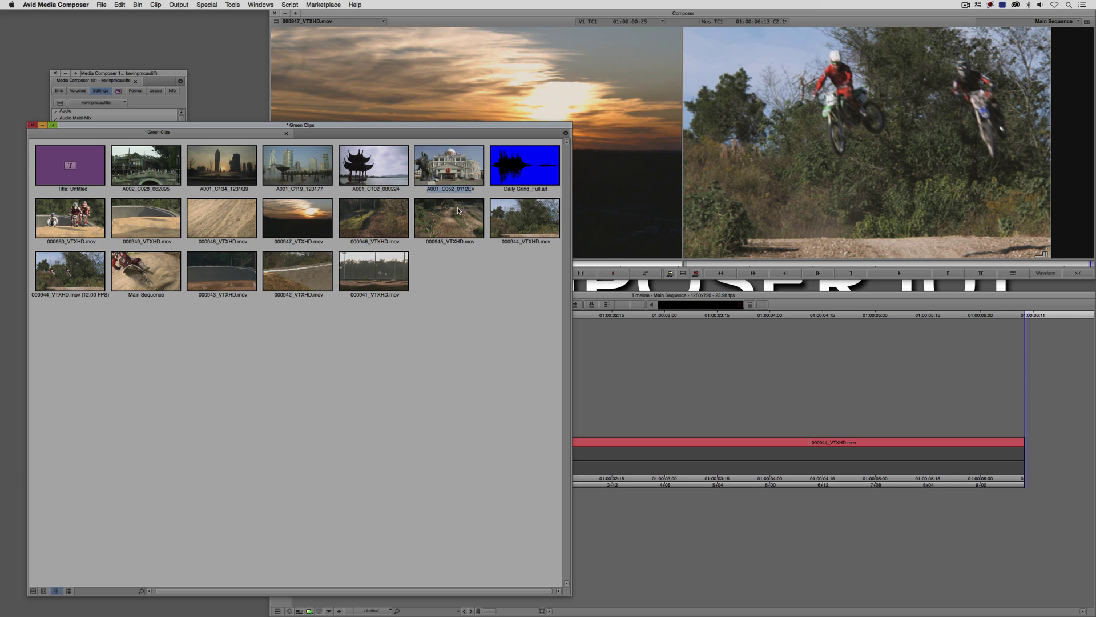
pyautogui.click(374, 168)
pyautogui.click(308, 173)
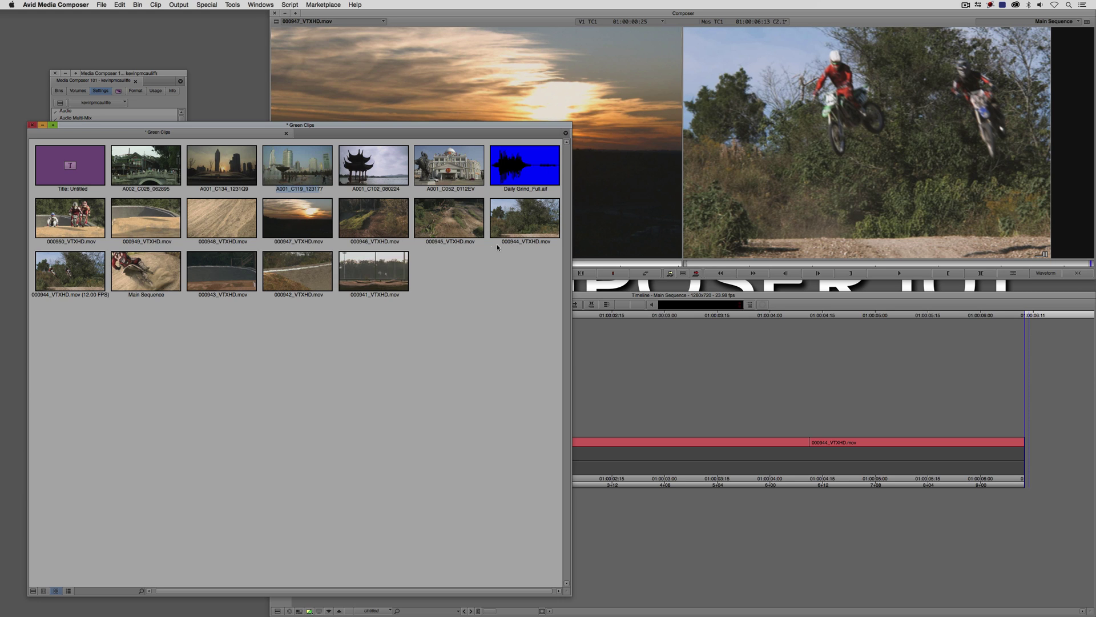
pyautogui.click(298, 275)
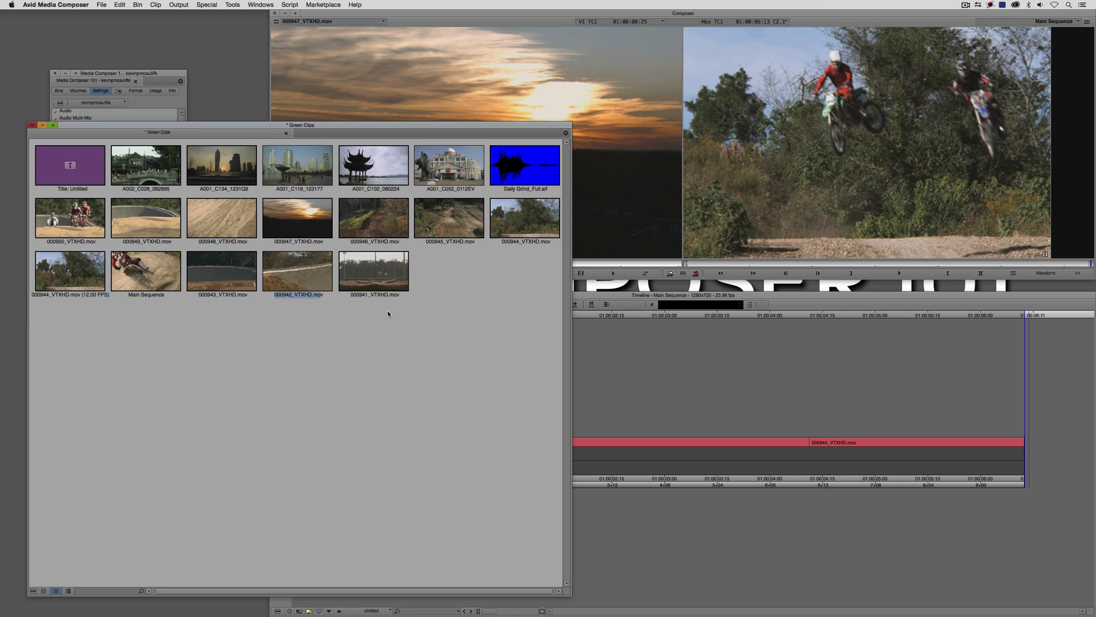
pyautogui.press('l')
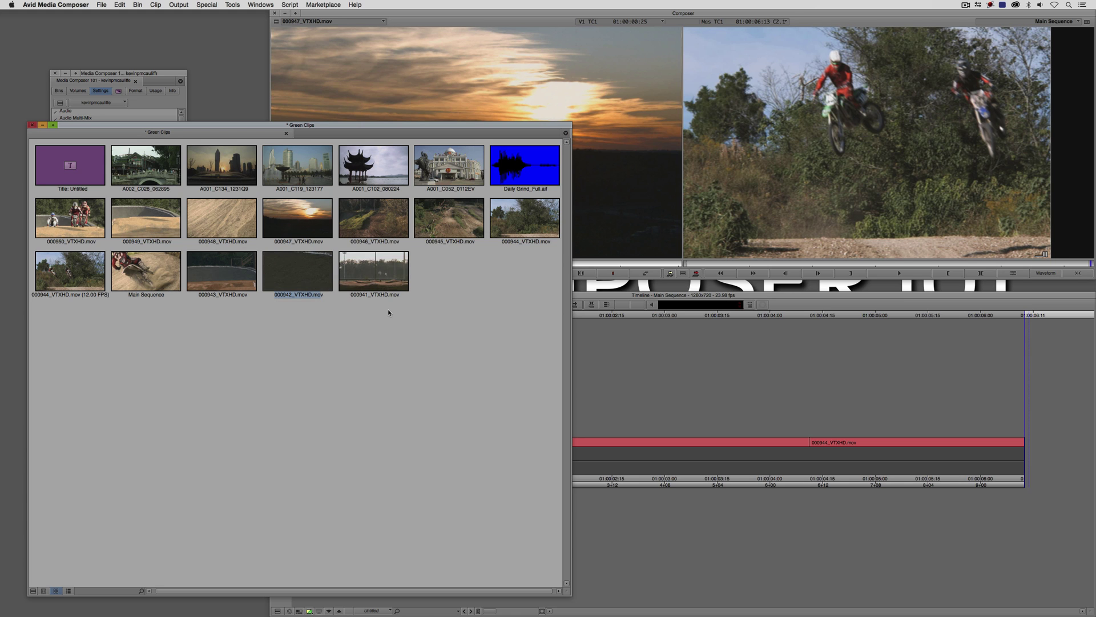
# Load 000942_VTXHD.mov into the Source monitor and drag the Project window up-left to its Settings list
pyautogui.doubleClick(301, 279)
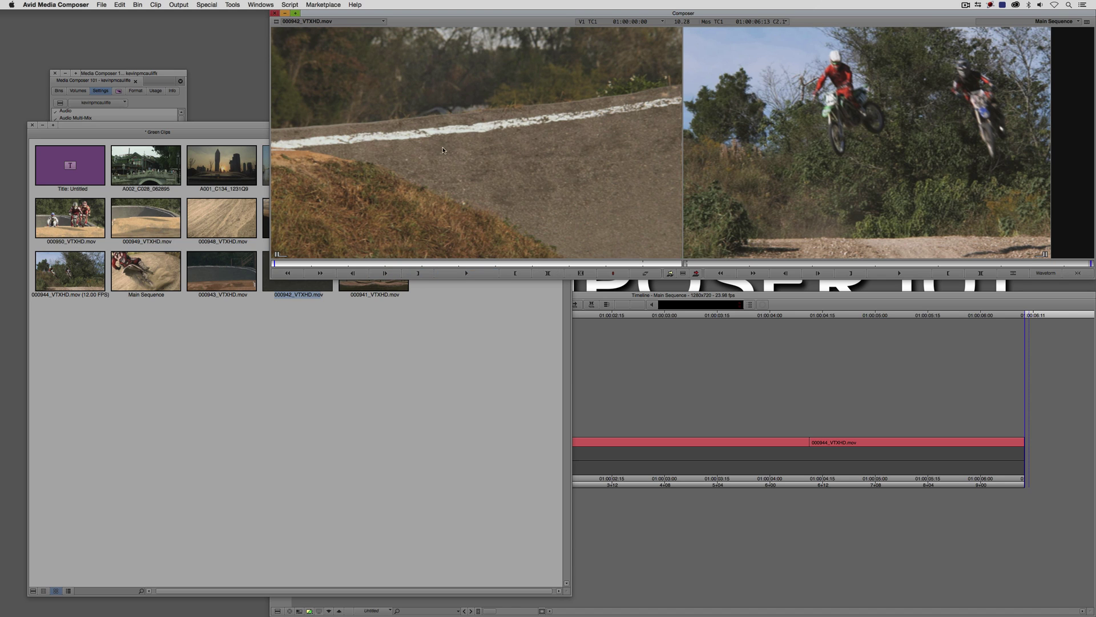
pyautogui.click(334, 364)
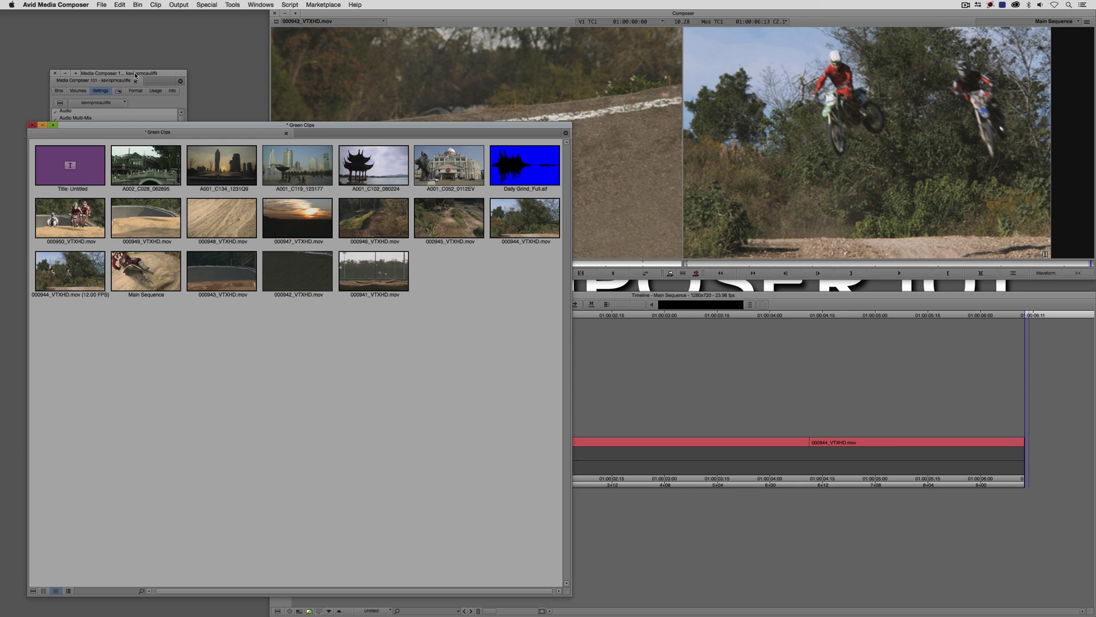
pyautogui.moveTo(136, 73); pyautogui.dragTo(89, 18)
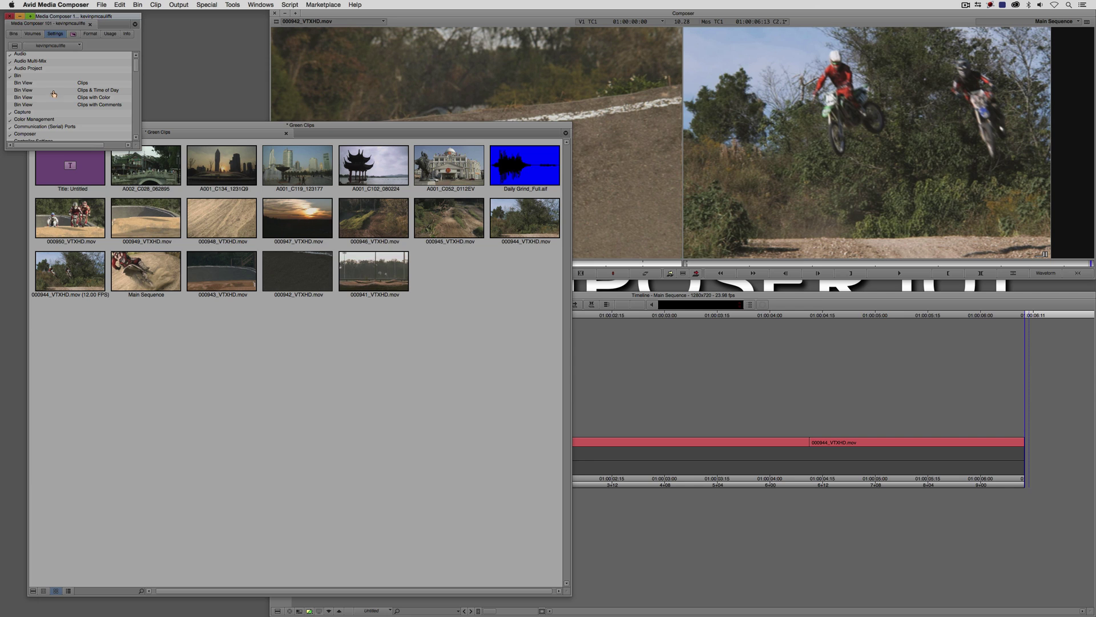
# Set the Green Clips bin to Text view with the Clips with Color bin view
pyautogui.doubleClick(23, 78)
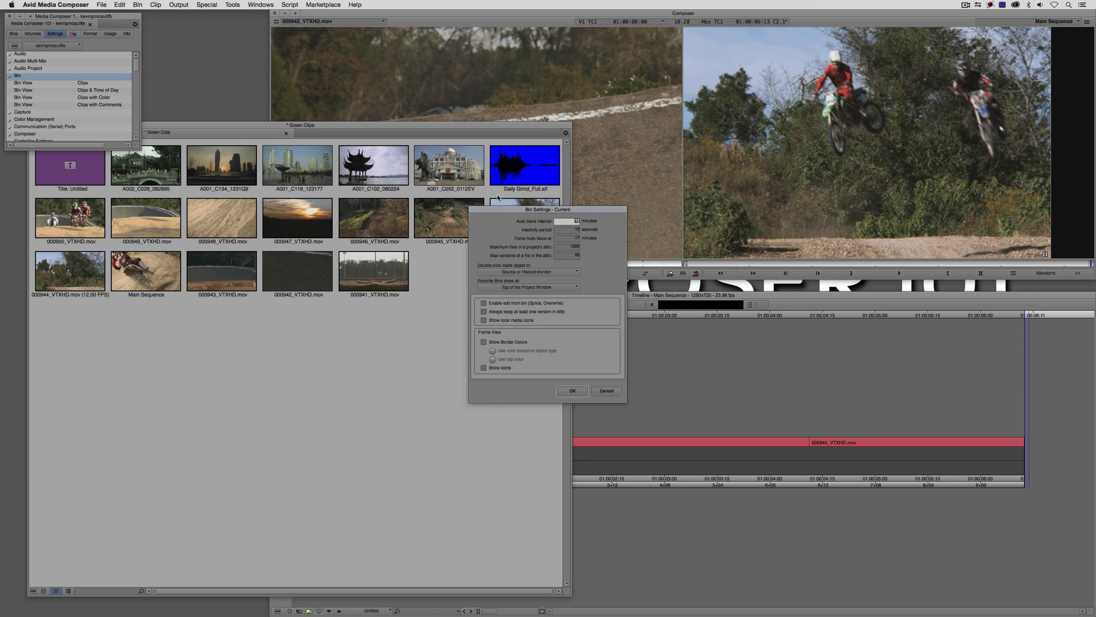
pyautogui.moveTo(515, 214); pyautogui.dragTo(583, 216)
pyautogui.click(673, 393)
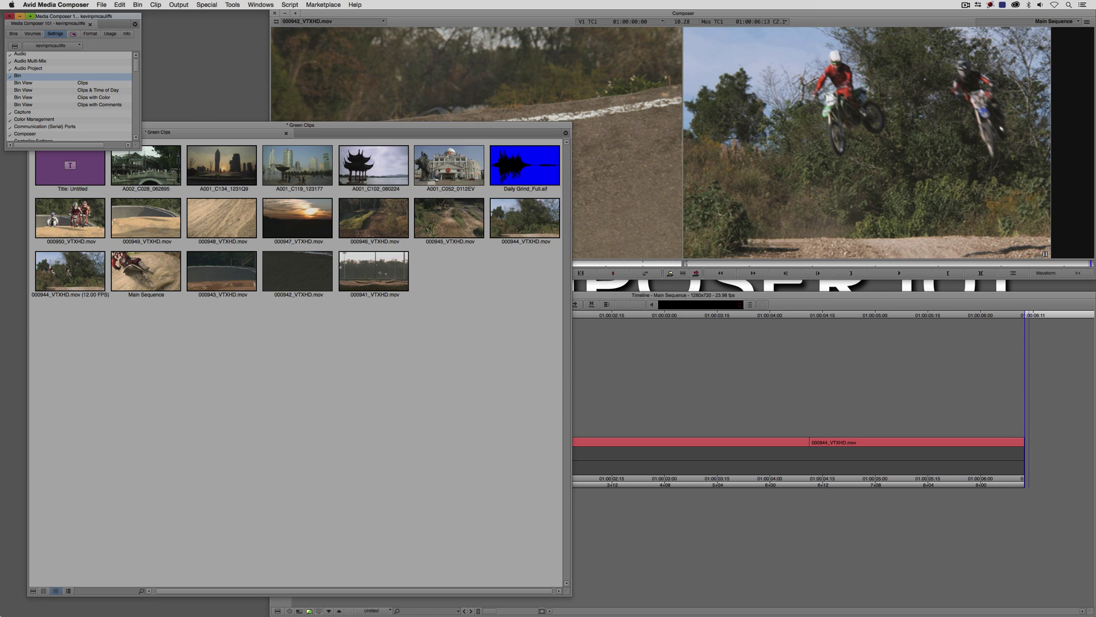
pyautogui.click(44, 591)
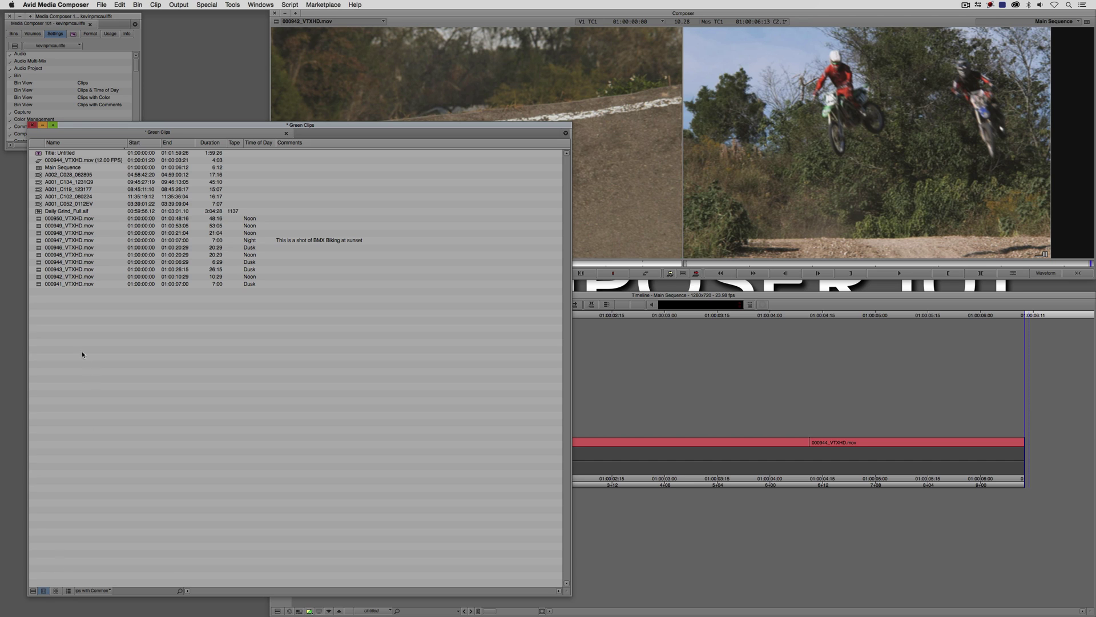
pyautogui.click(93, 590)
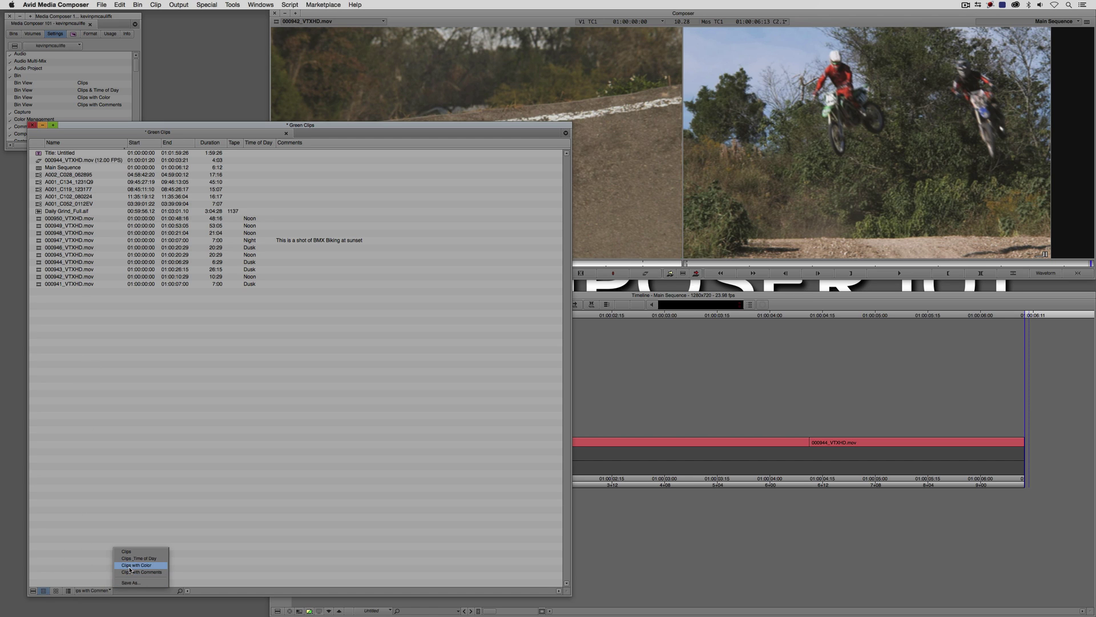
pyautogui.click(136, 565)
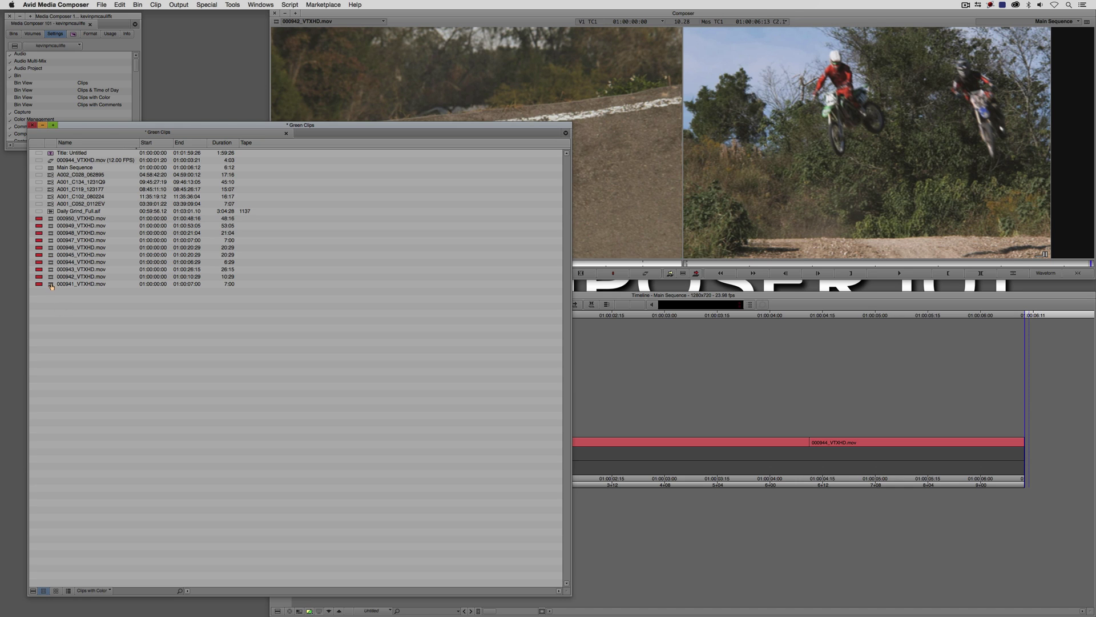
# Label clips 000941, 000943, 000946, 000948, 000950, A001_C102_080224 and A001_C134_1231Q9 red
pyautogui.moveTo(50, 286)
pyautogui.mouseDown()
pyautogui.moveTo(50, 227)
pyautogui.moveTo(40, 218)
pyautogui.mouseUp()
pyautogui.click(40, 218)
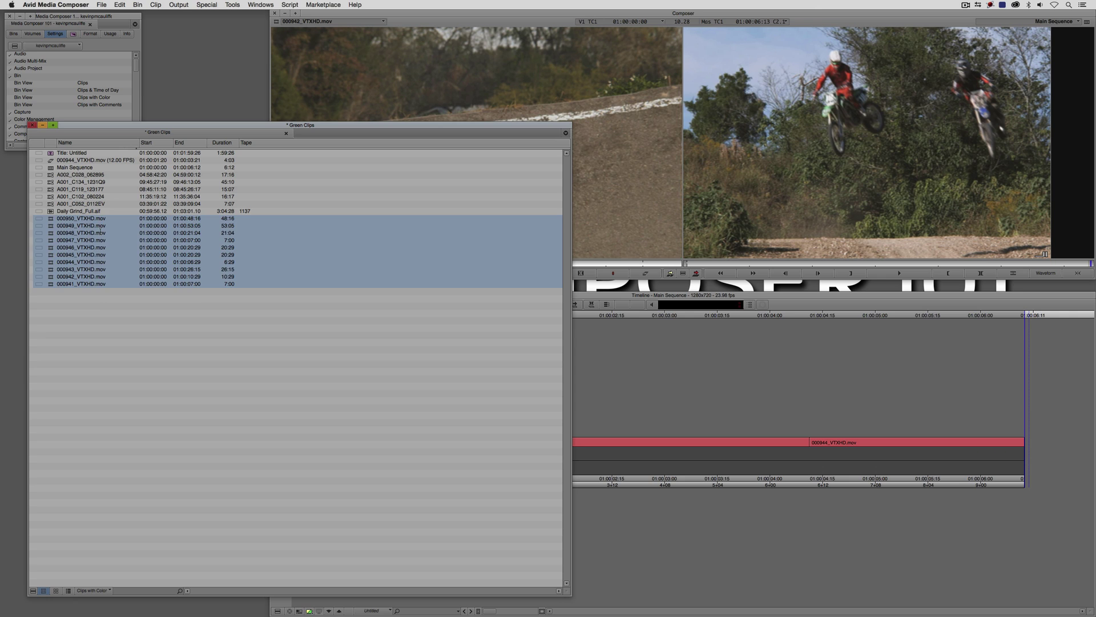
pyautogui.click(57, 290)
pyautogui.click(50, 284)
pyautogui.keyDown('shift'); pyautogui.click(50, 269); pyautogui.keyUp('shift')
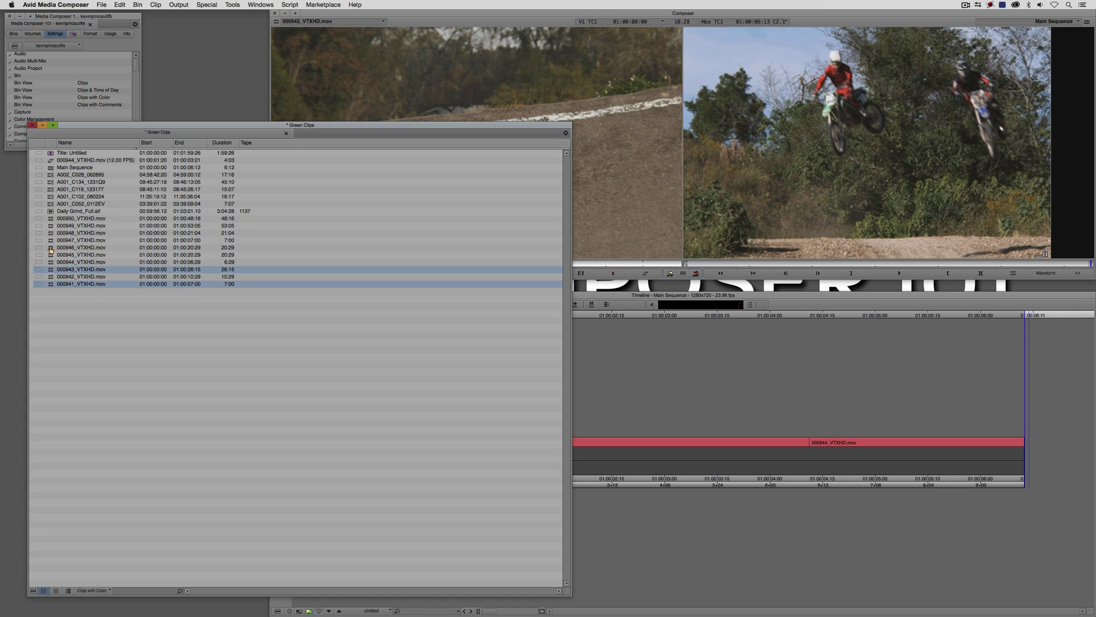
pyautogui.keyDown('shift'); pyautogui.click(50, 248); pyautogui.keyUp('shift')
pyautogui.keyDown('shift'); pyautogui.click(51, 234); pyautogui.keyUp('shift')
pyautogui.keyDown('shift'); pyautogui.click(50, 219); pyautogui.keyUp('shift')
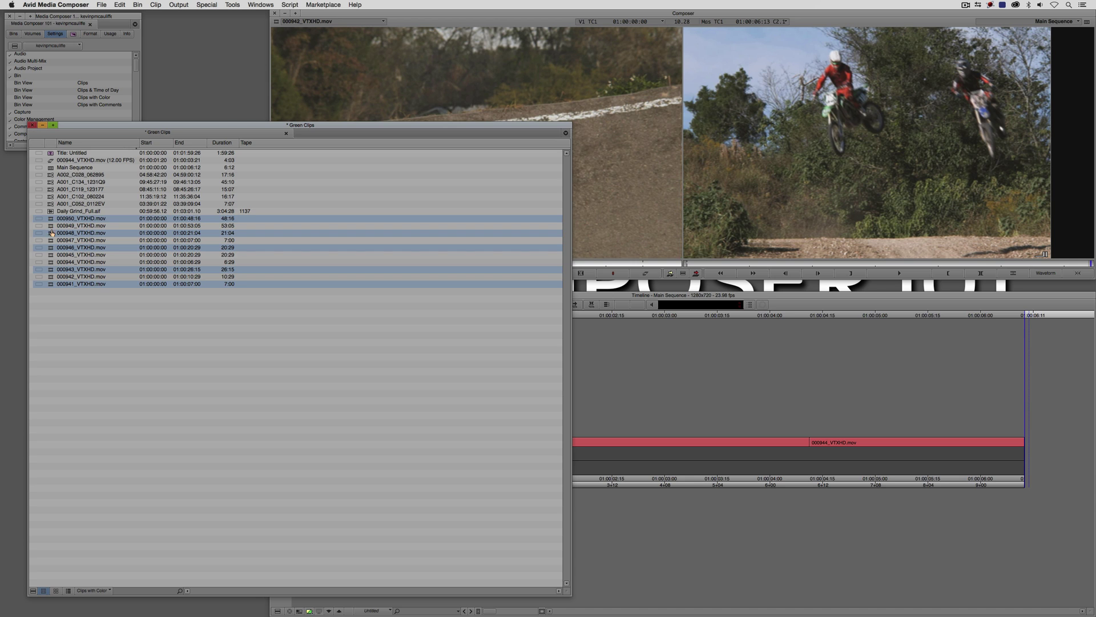
pyautogui.keyDown('shift'); pyautogui.click(50, 197); pyautogui.keyUp('shift')
pyautogui.keyDown('shift'); pyautogui.click(50, 183); pyautogui.keyUp('shift')
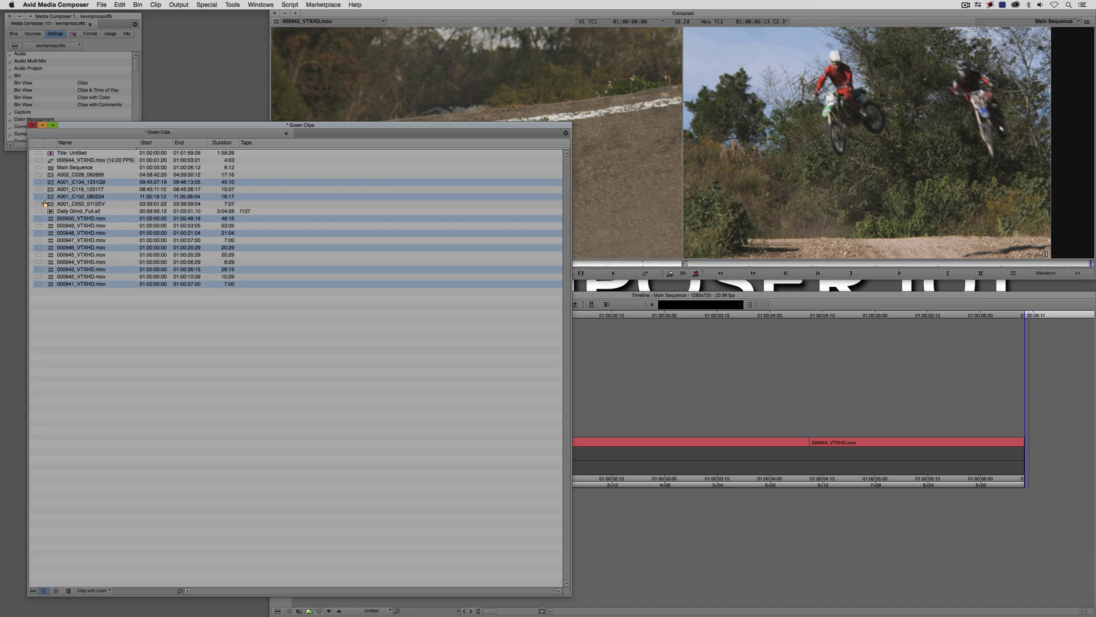
pyautogui.click(38, 197)
pyautogui.click(53, 199)
# Label clips 000942, 000944, 000945 and 000947 green
pyautogui.click(40, 191)
pyautogui.keyDown('shift'); pyautogui.click(40, 204); pyautogui.keyUp('shift')
pyautogui.keyDown('shift'); pyautogui.click(40, 210); pyautogui.keyUp('shift')
pyautogui.keyDown('shift'); pyautogui.click(40, 226); pyautogui.keyUp('shift')
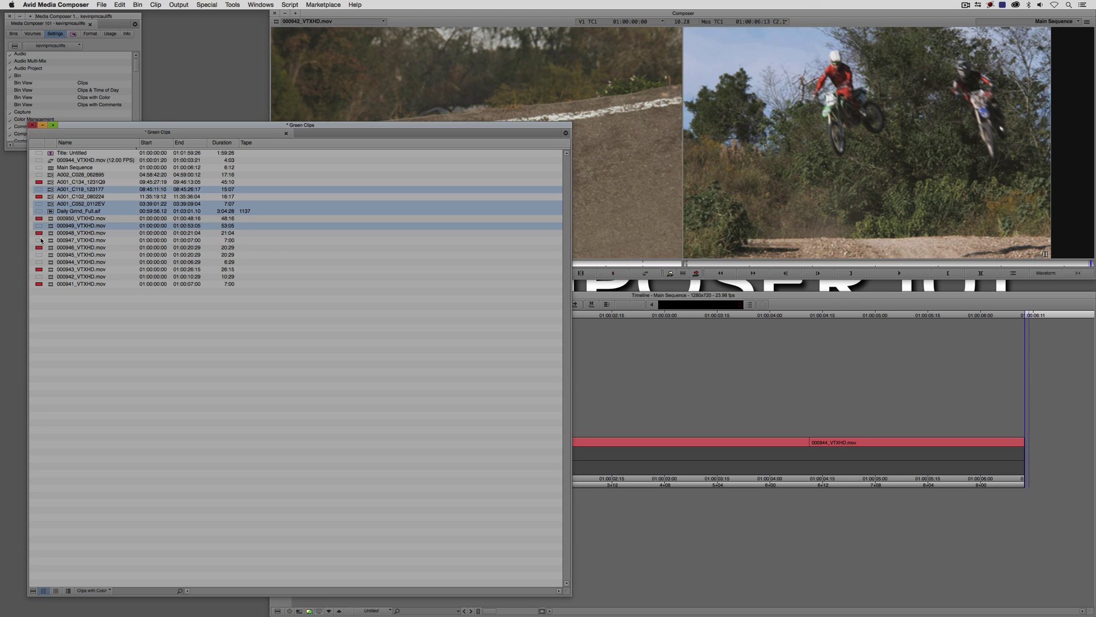
pyautogui.keyDown('shift'); pyautogui.click(40, 240); pyautogui.keyUp('shift')
pyautogui.keyDown('shift'); pyautogui.click(40, 254); pyautogui.keyUp('shift')
pyautogui.keyDown('shift'); pyautogui.click(41, 262); pyautogui.keyUp('shift')
pyautogui.keyDown('shift'); pyautogui.click(39, 277); pyautogui.keyUp('shift')
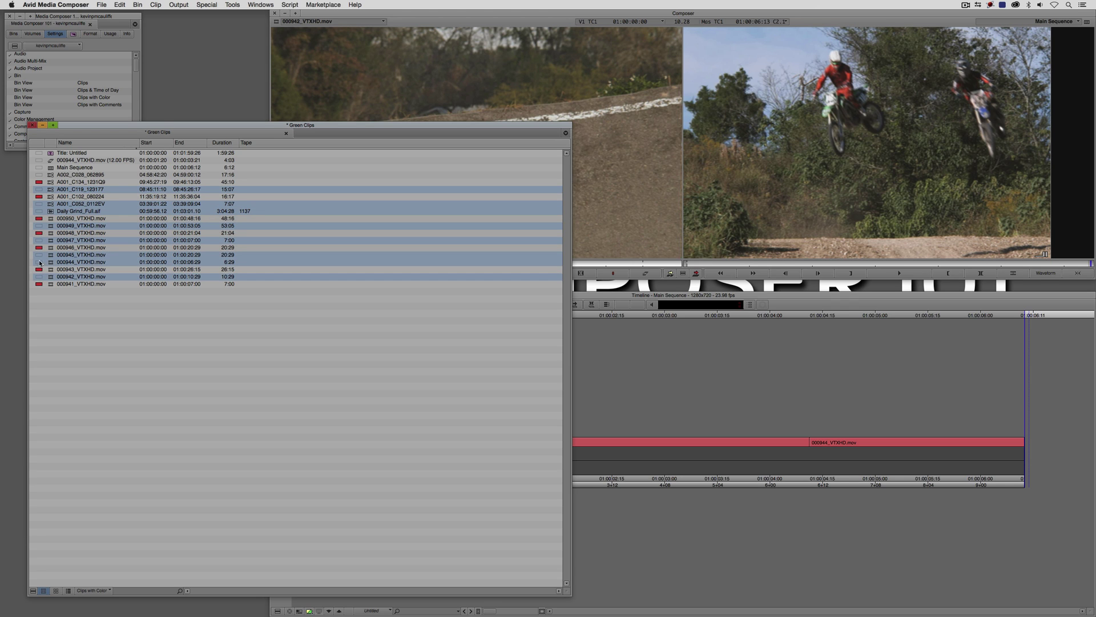
pyautogui.click(39, 276)
pyautogui.keyDown('shift'); pyautogui.click(39, 262); pyautogui.keyUp('shift')
pyautogui.keyDown('shift'); pyautogui.click(39, 255); pyautogui.keyUp('shift')
pyautogui.keyDown('shift'); pyautogui.click(39, 240); pyautogui.keyUp('shift')
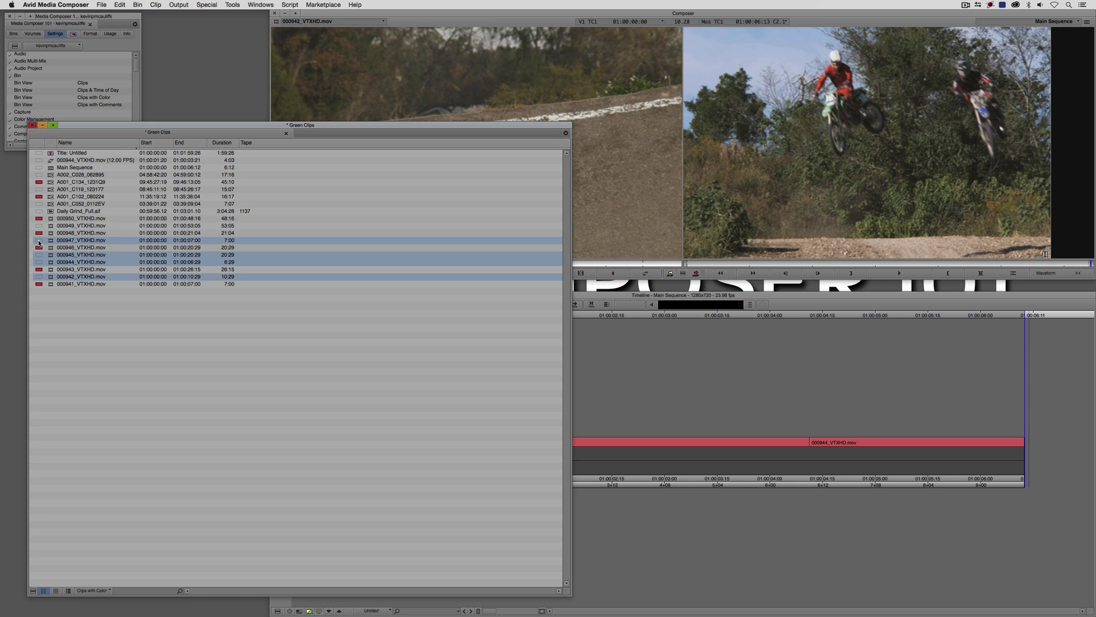
pyautogui.click(39, 240)
pyautogui.click(70, 244)
# Label 000949, Daily Grind_Full.aif, A001_C052_0112EV and A001_C119_123177 yellow, then deselect
pyautogui.click(39, 226)
pyautogui.keyDown('shift'); pyautogui.click(38, 211); pyautogui.keyUp('shift')
pyautogui.keyDown('shift'); pyautogui.click(38, 204); pyautogui.keyUp('shift')
pyautogui.keyDown('shift'); pyautogui.click(38, 189); pyautogui.keyUp('shift')
pyautogui.click(39, 189)
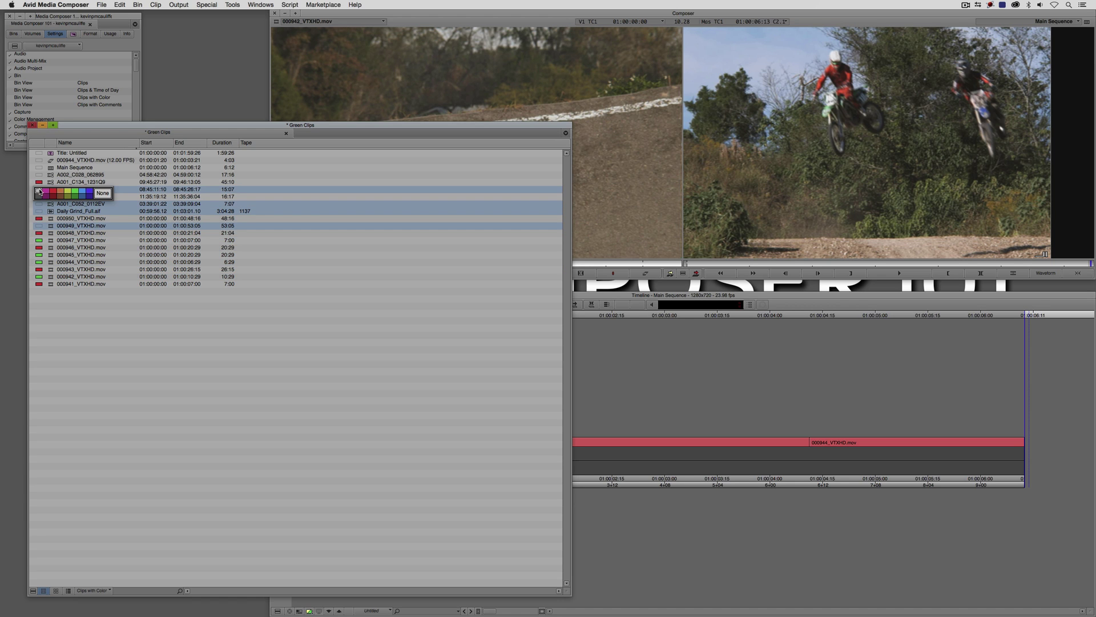
pyautogui.click(66, 191)
pyautogui.click(130, 340)
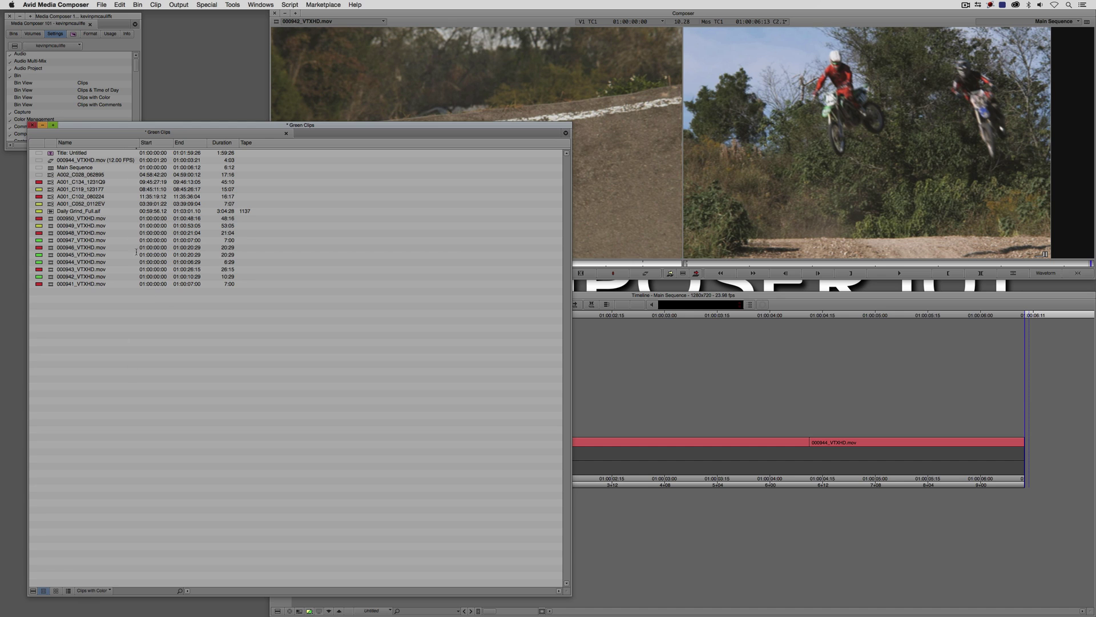
# Switch Green Clips to Frame view and enable Show Border Colors using each clip's color
pyautogui.click(56, 591)
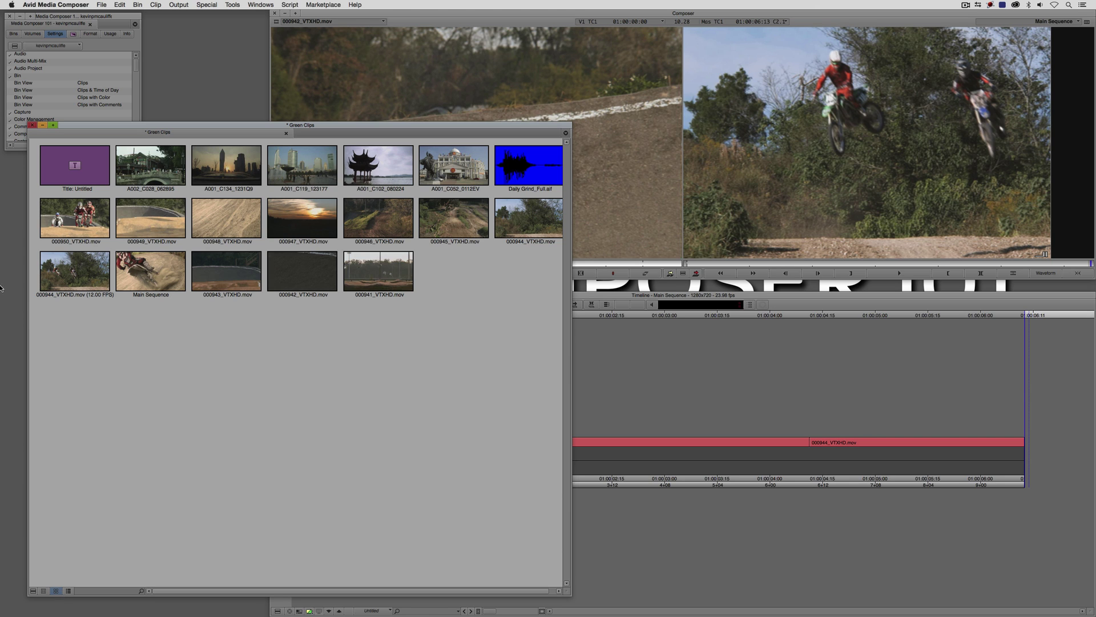
pyautogui.doubleClick(19, 76)
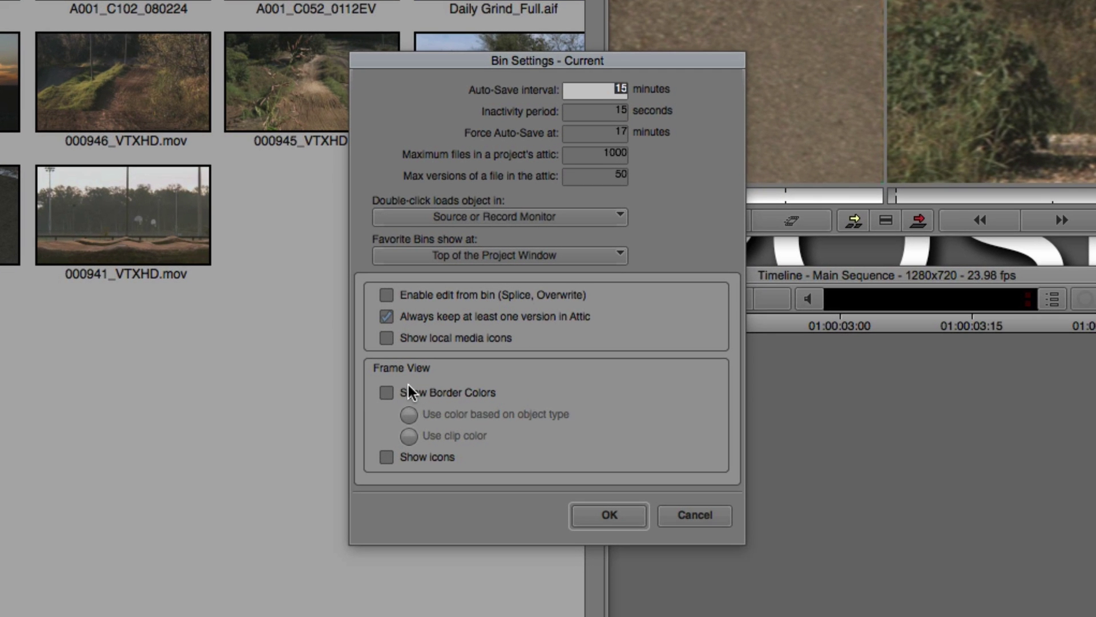
pyautogui.click(485, 345)
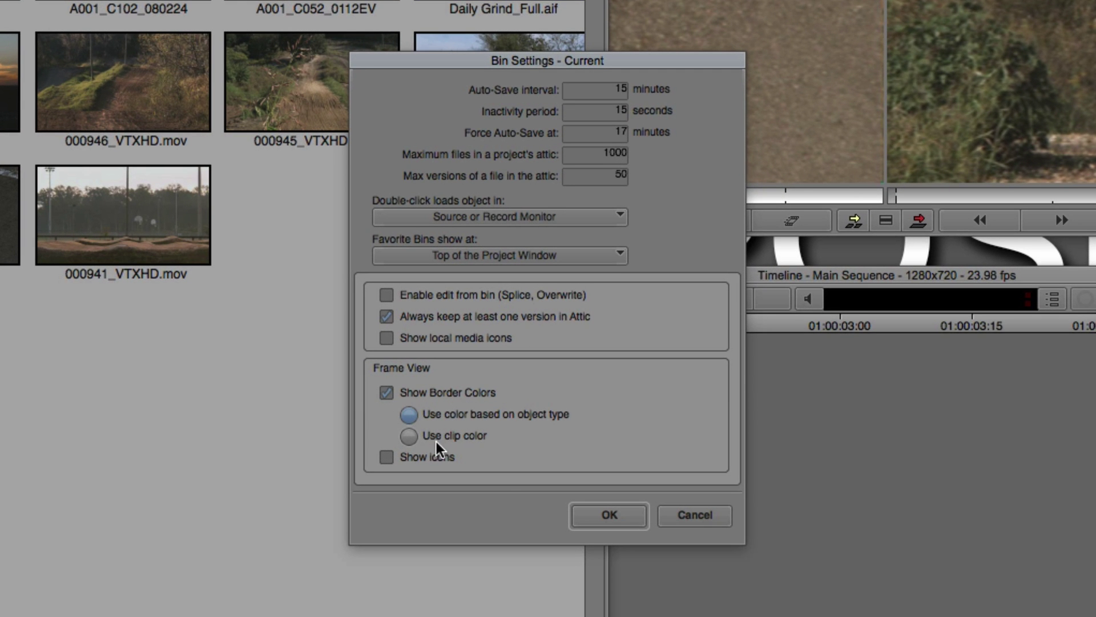
pyautogui.click(605, 514)
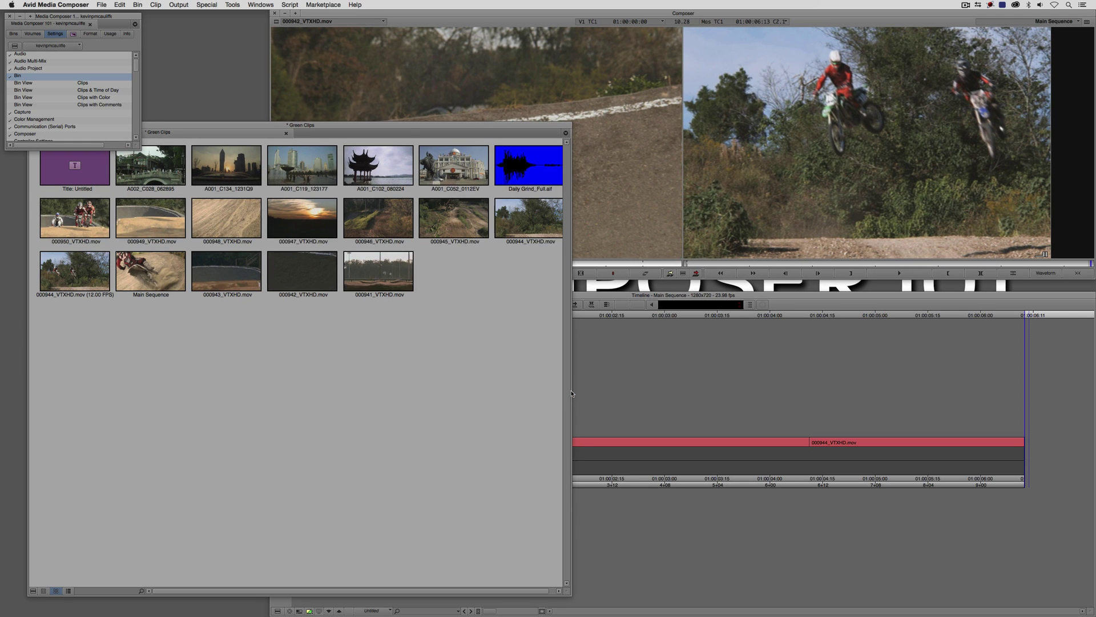
pyautogui.click(366, 406)
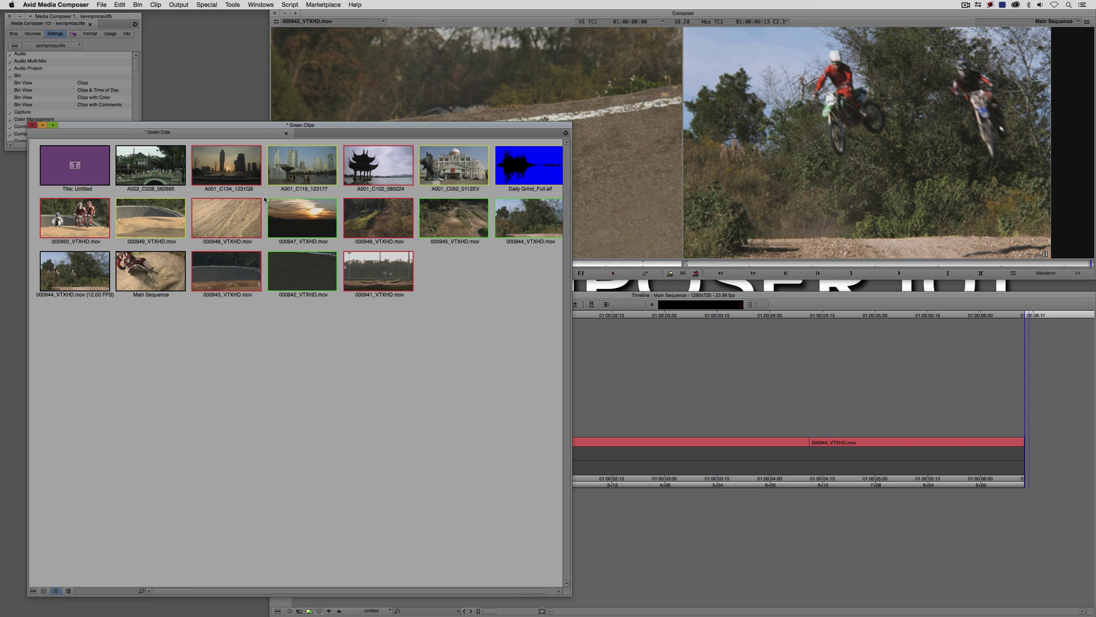
# Toggle Text/Frame view and set Bin Settings borders to Use color based on object type
pyautogui.click(45, 590)
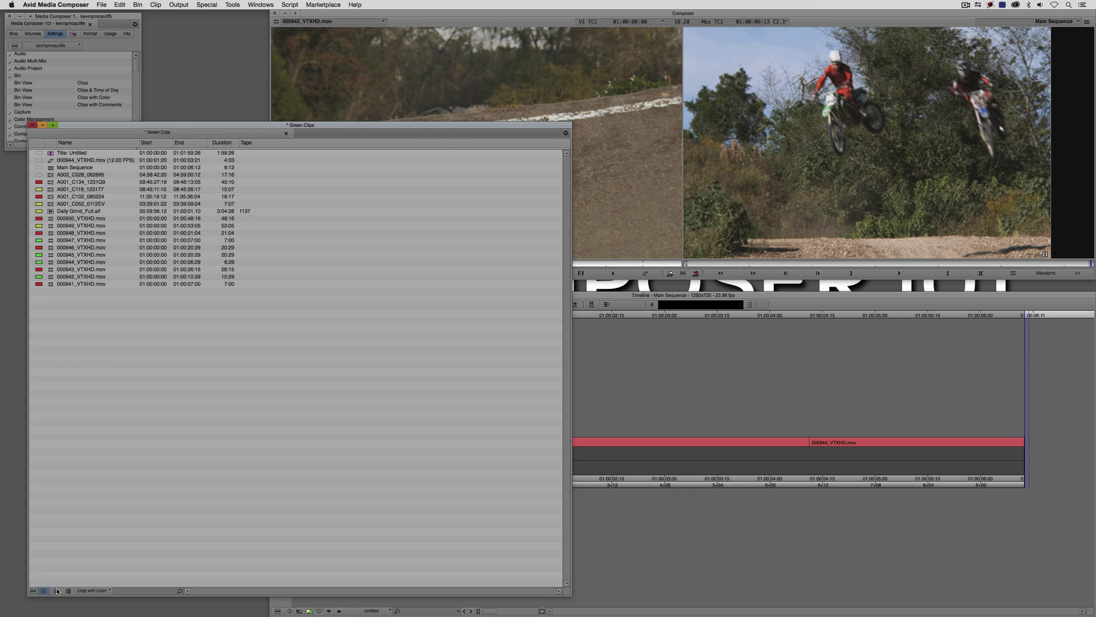
pyautogui.click(56, 591)
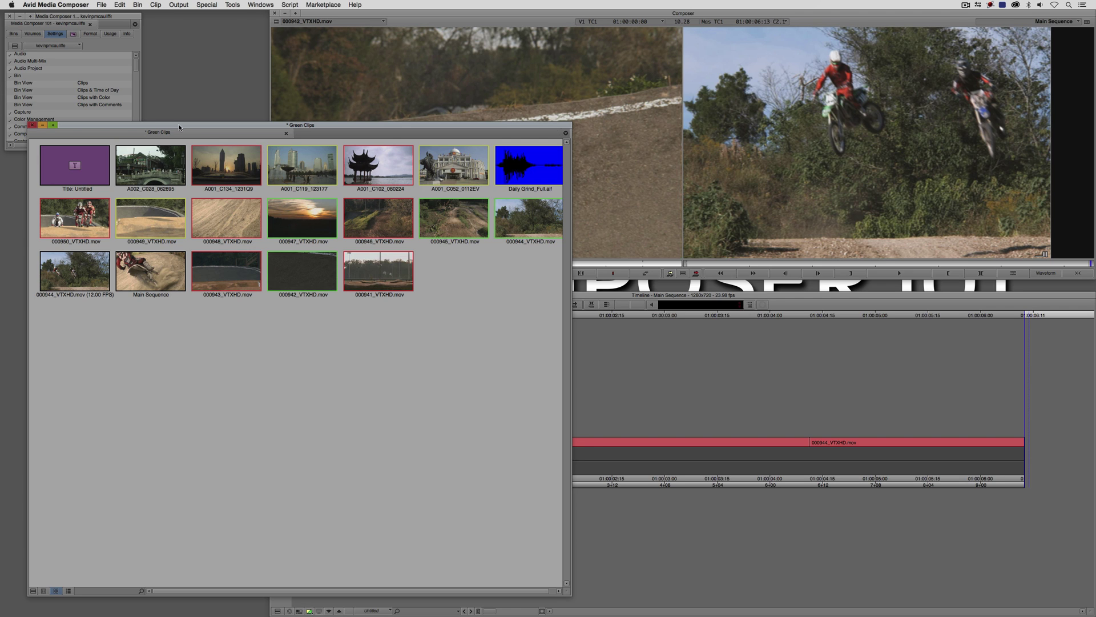
pyautogui.doubleClick(25, 76)
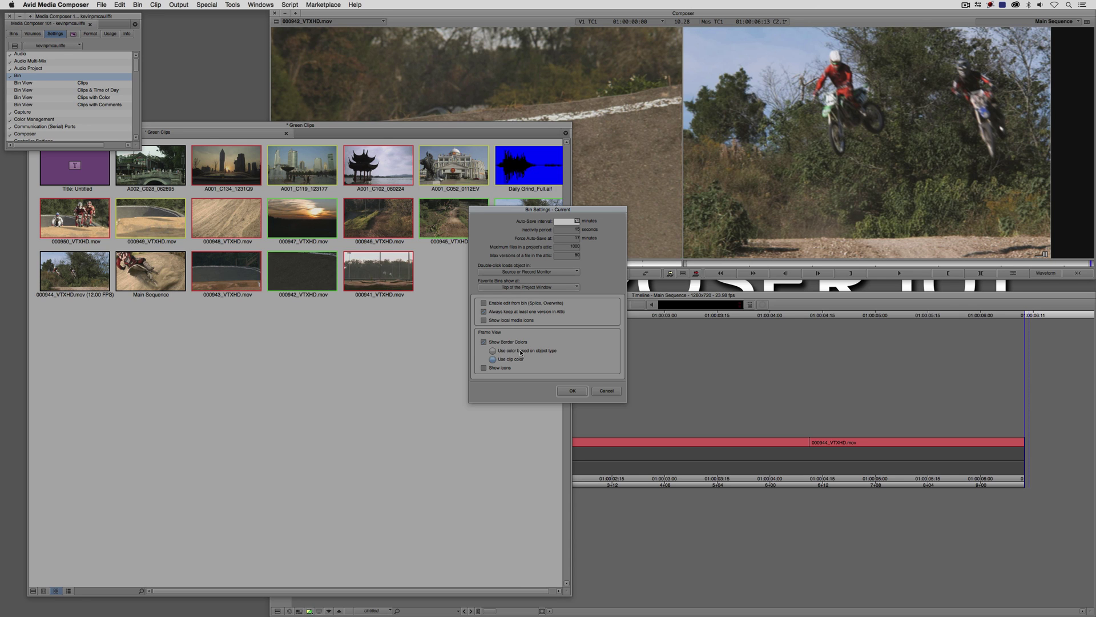
pyautogui.click(544, 353)
pyautogui.moveTo(530, 206); pyautogui.dragTo(612, 128)
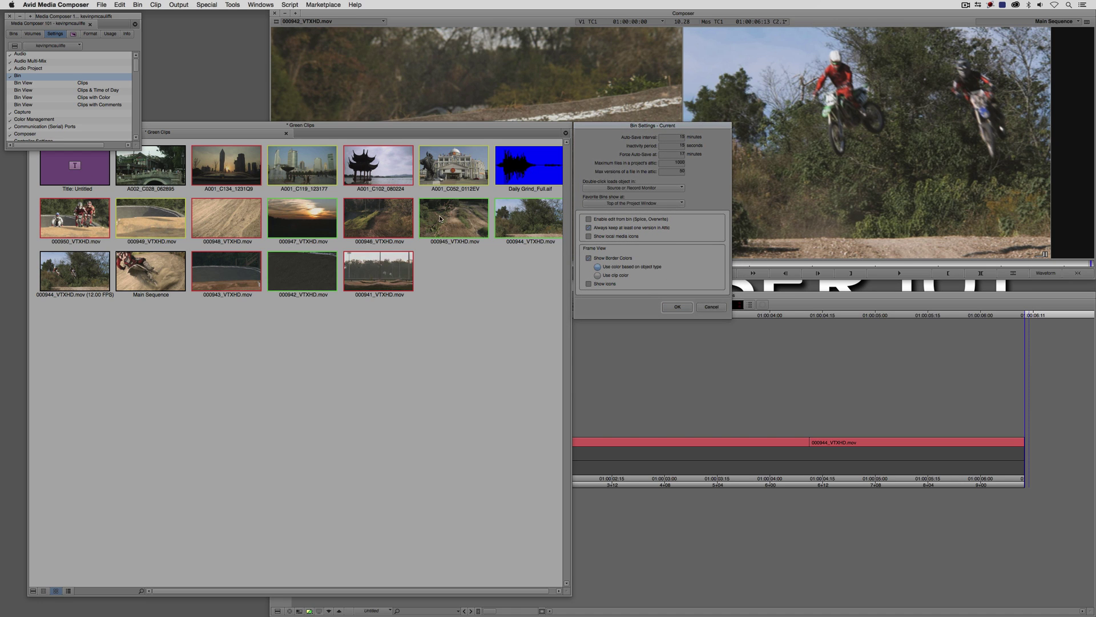
pyautogui.click(676, 307)
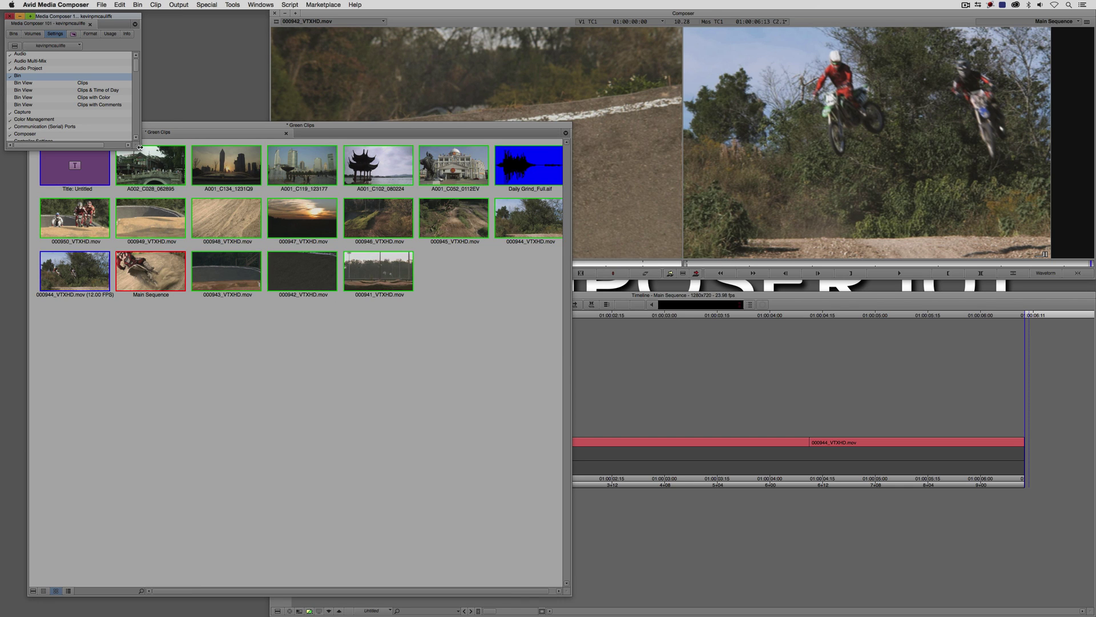
pyautogui.moveTo(140, 147); pyautogui.dragTo(184, 156)
pyautogui.click(184, 126)
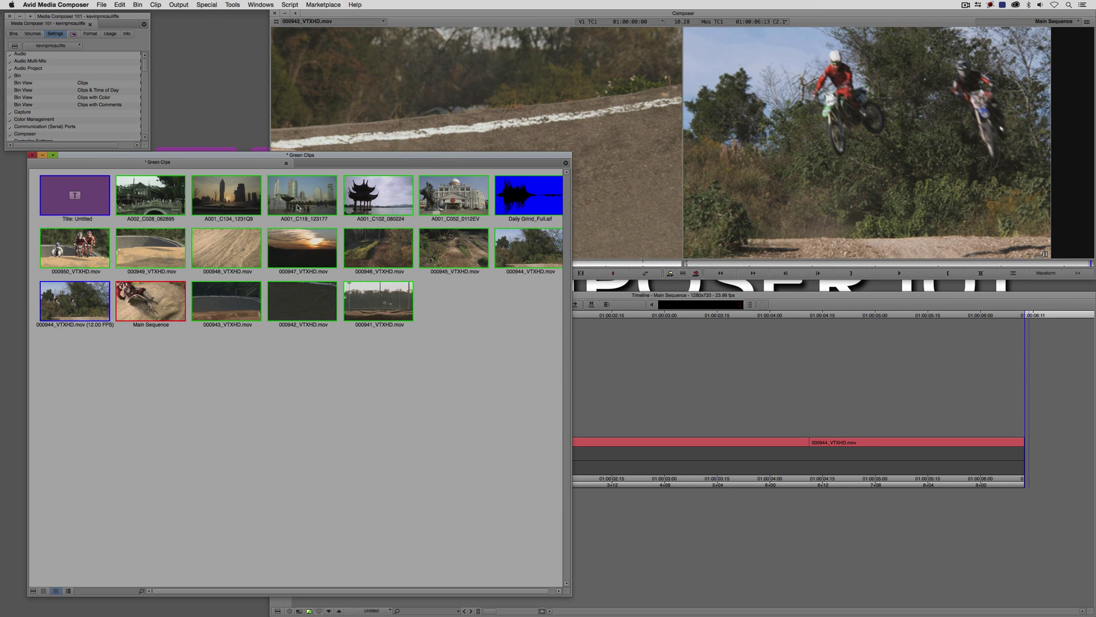
# Change the Bin Settings border option back to Use clip color
pyautogui.doubleClick(20, 76)
pyautogui.click(510, 359)
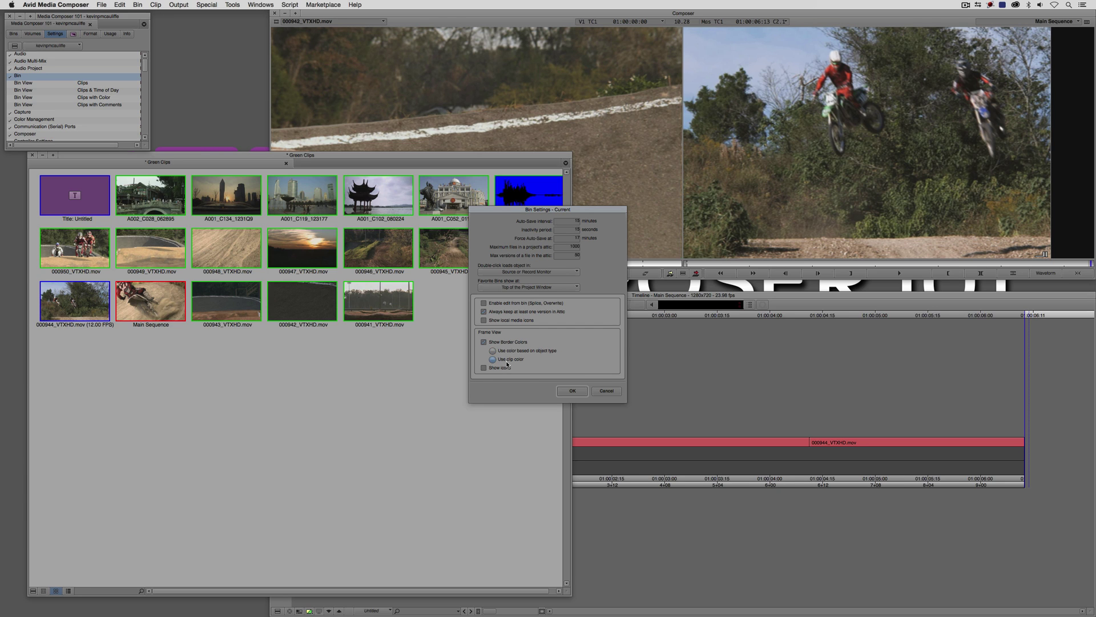
pyautogui.click(573, 391)
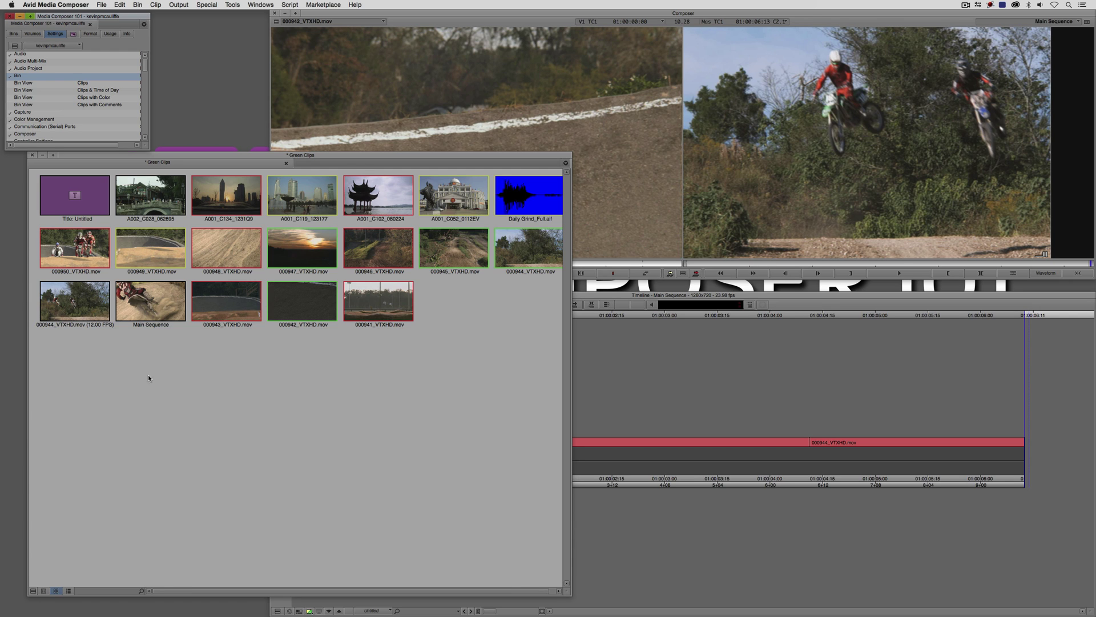
# Switch Green Clips to Text view and select the Duration column for sorting
pyautogui.click(45, 591)
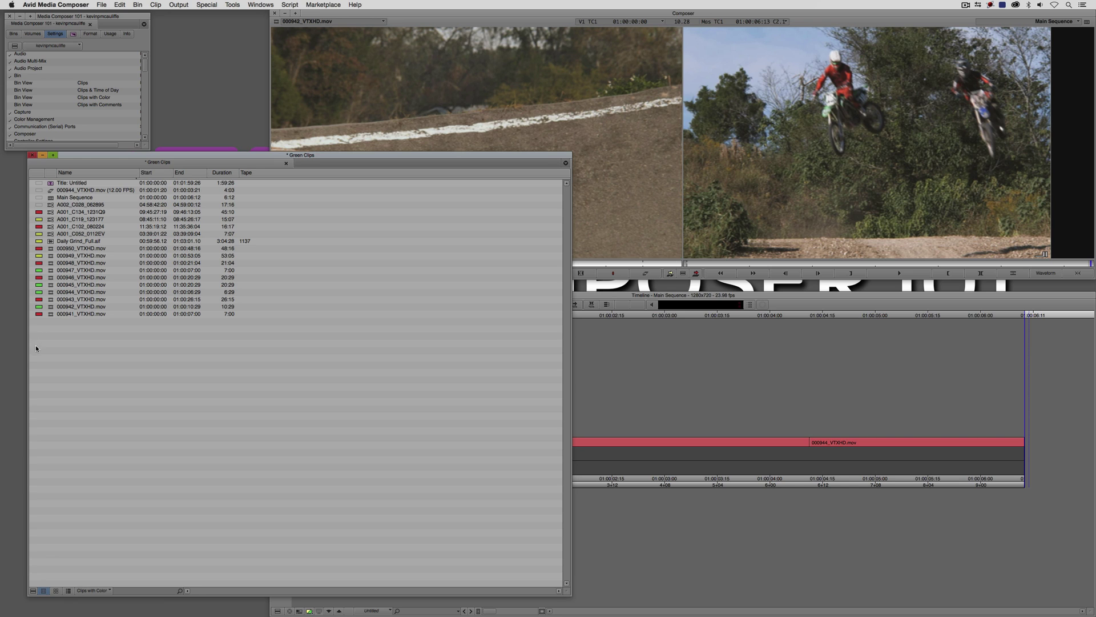
pyautogui.click(224, 173)
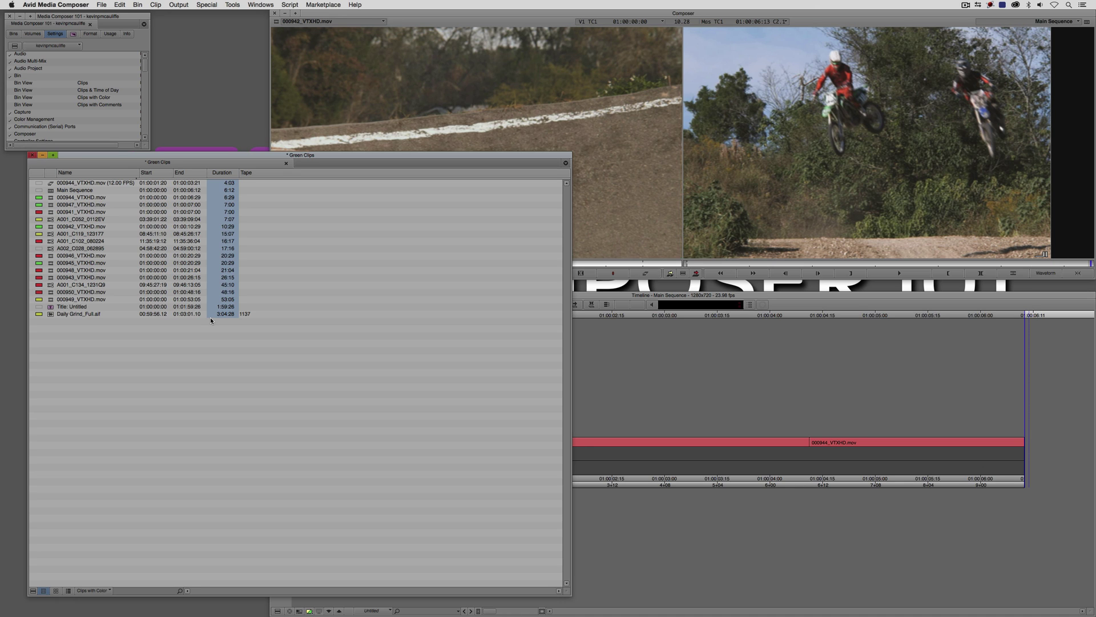
# Reverse the Duration sort to longest first, then sort the list by the color label column
pyautogui.press('super+alt+e')
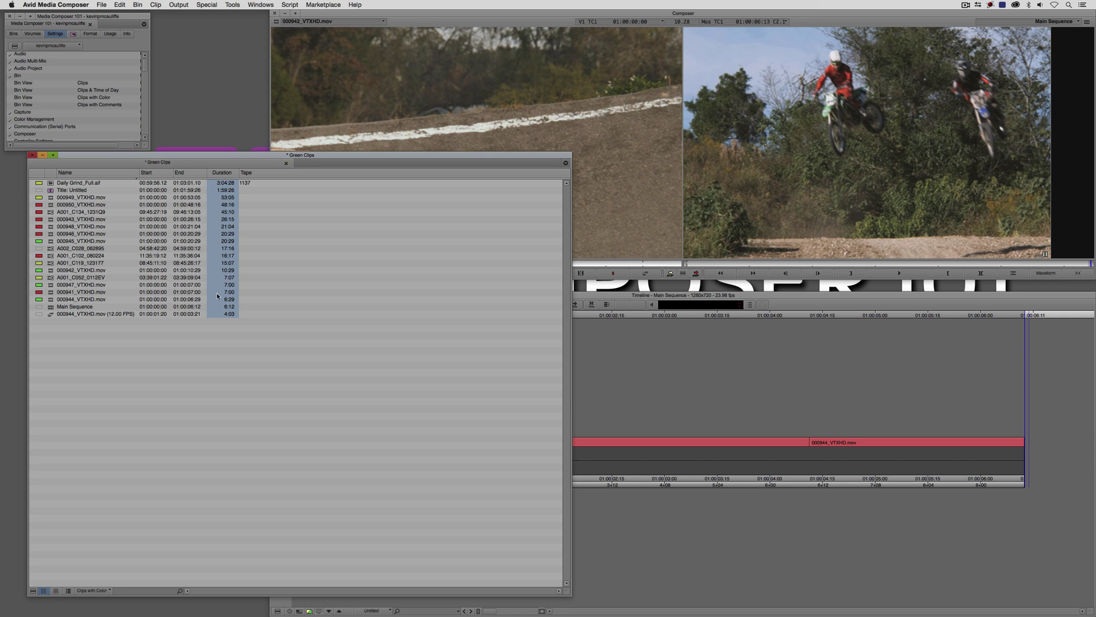
pyautogui.click(39, 173)
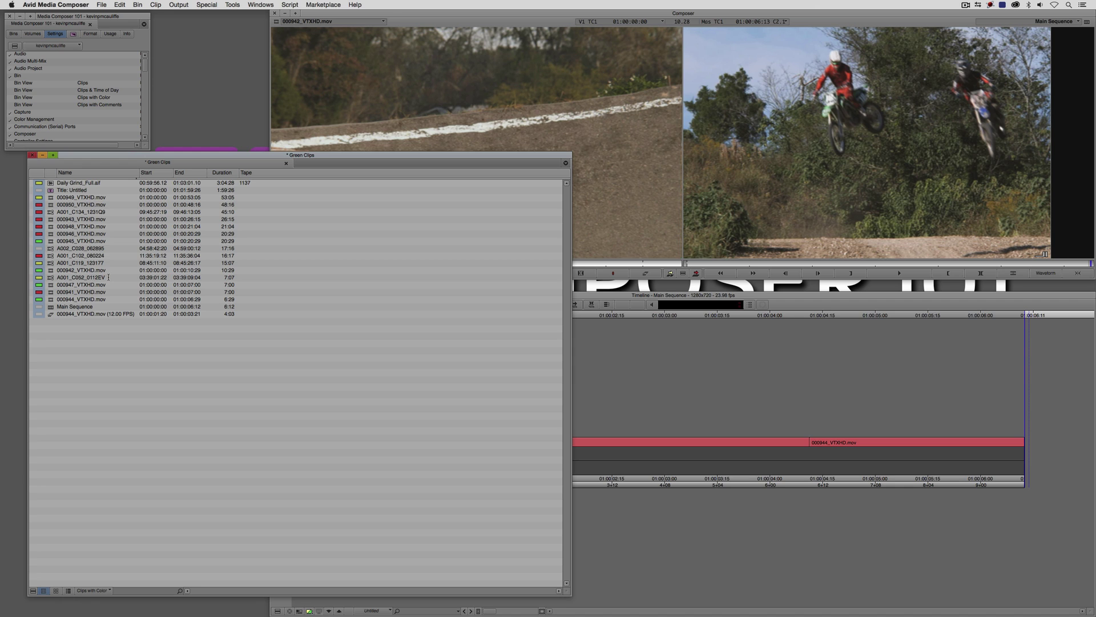
pyautogui.press('super+e')
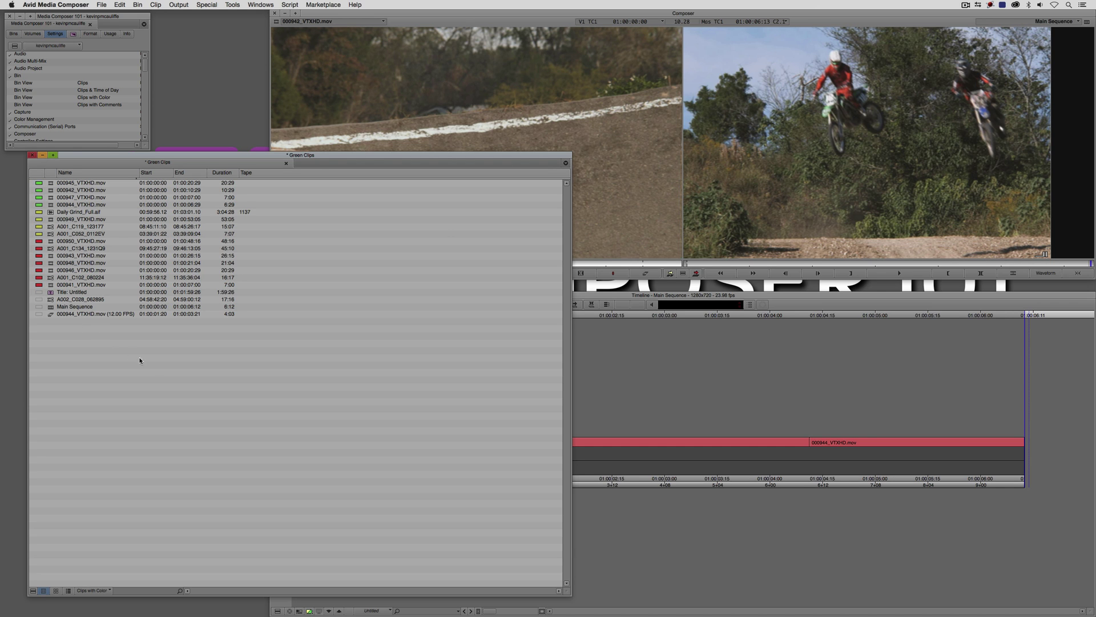
# Create a Title Tool title reading 'This is another title' and save it as 'This is another Title 2'
pyautogui.moveTo(217, 157); pyautogui.dragTo(197, 161)
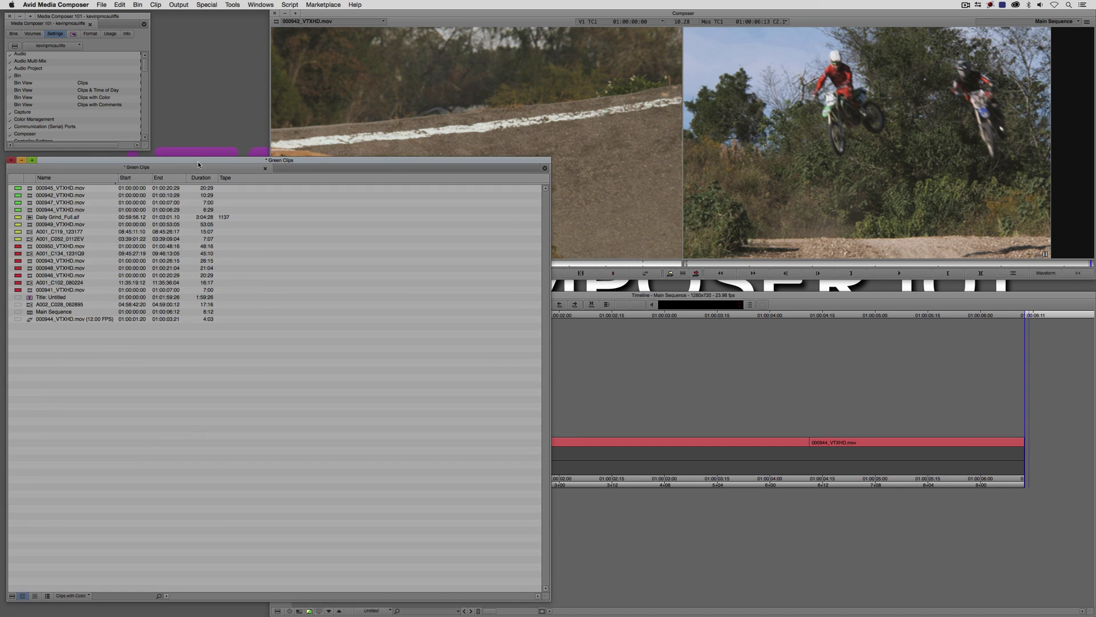
pyautogui.click(157, 5)
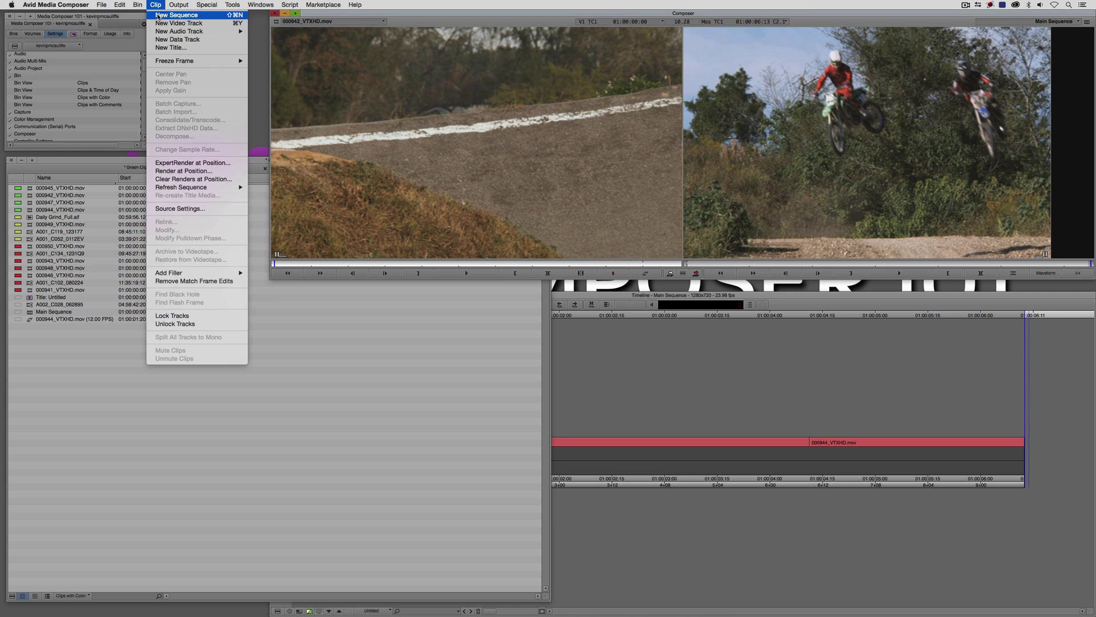
pyautogui.click(165, 48)
pyautogui.click(546, 320)
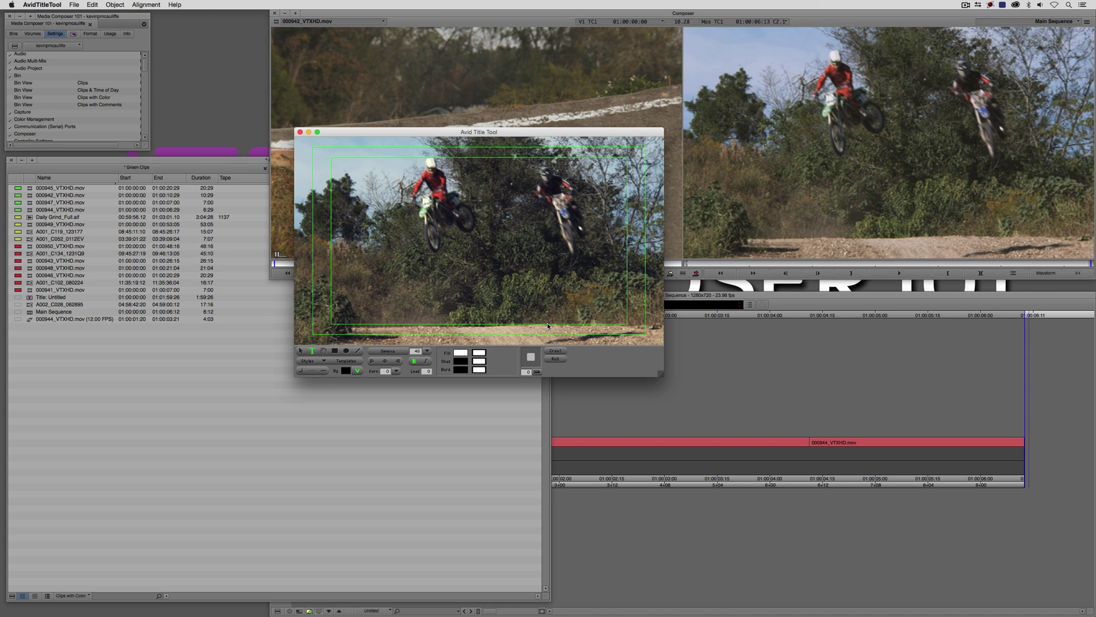
pyautogui.click(409, 225)
pyautogui.write('Thi')
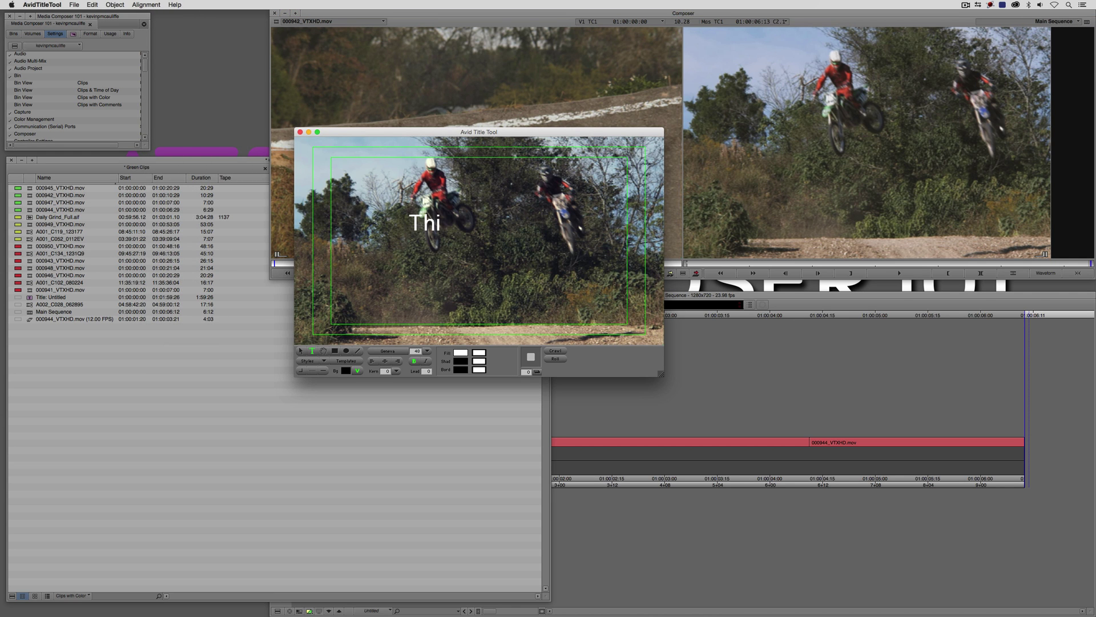
pyautogui.write('s is another title')
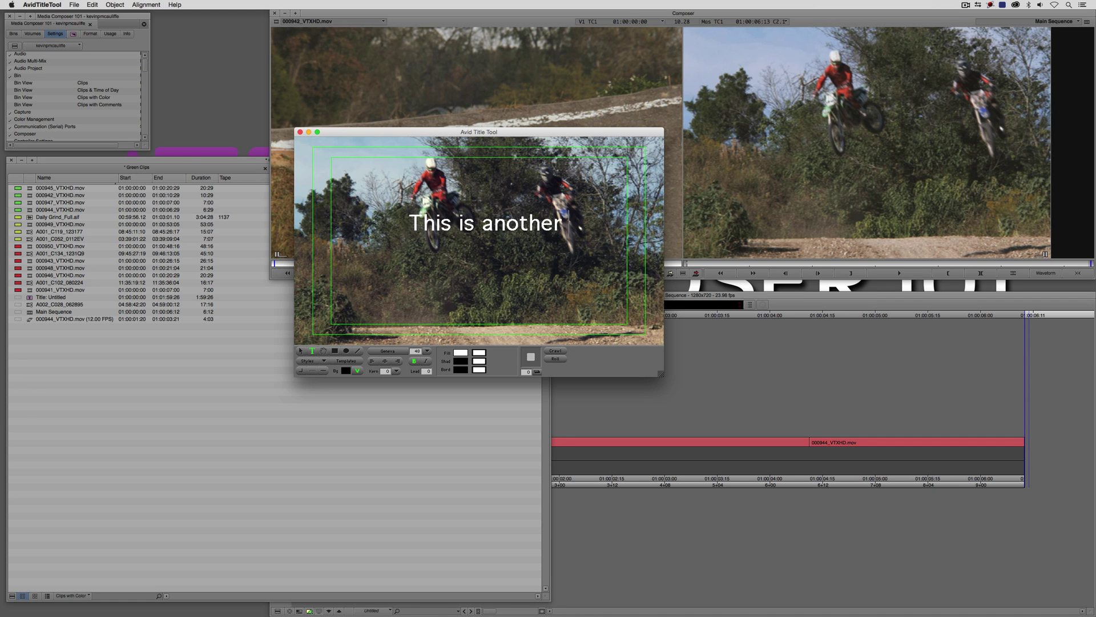
pyautogui.click(300, 132)
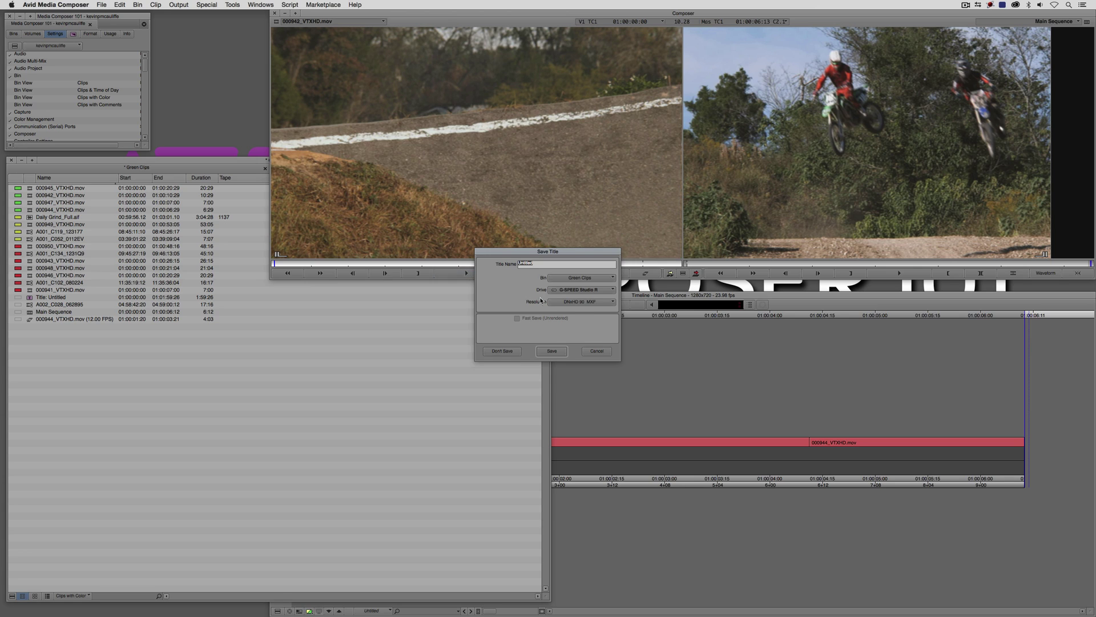
pyautogui.press('BackSpace')
pyautogui.click(553, 351)
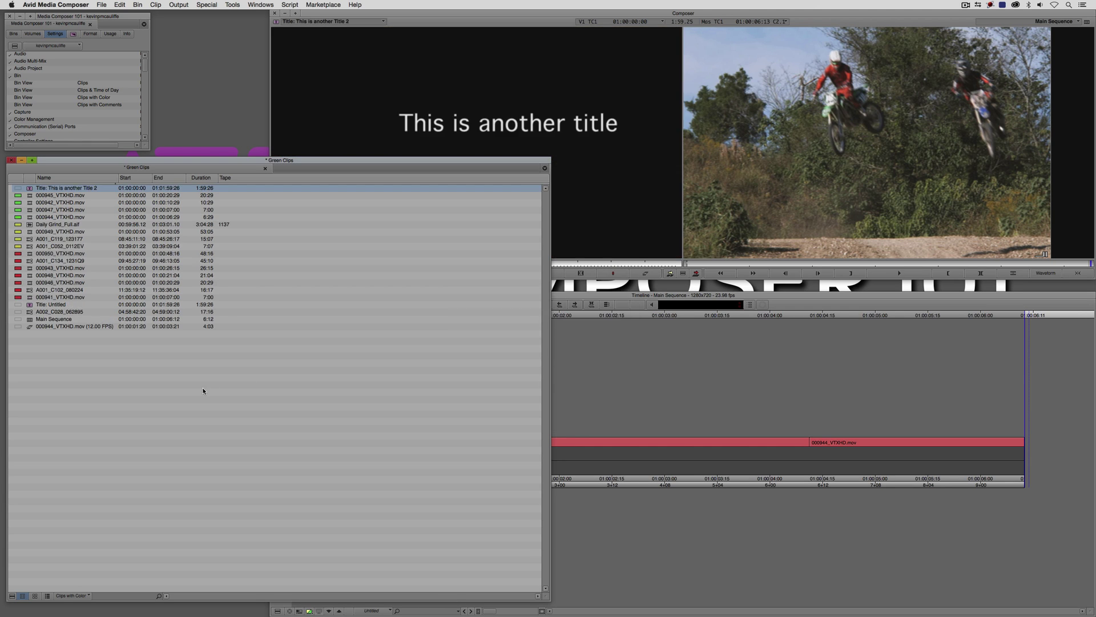
# Make a new title with its ending changed to 3 and save it as 'This is another Title 3'
pyautogui.click(101, 5)
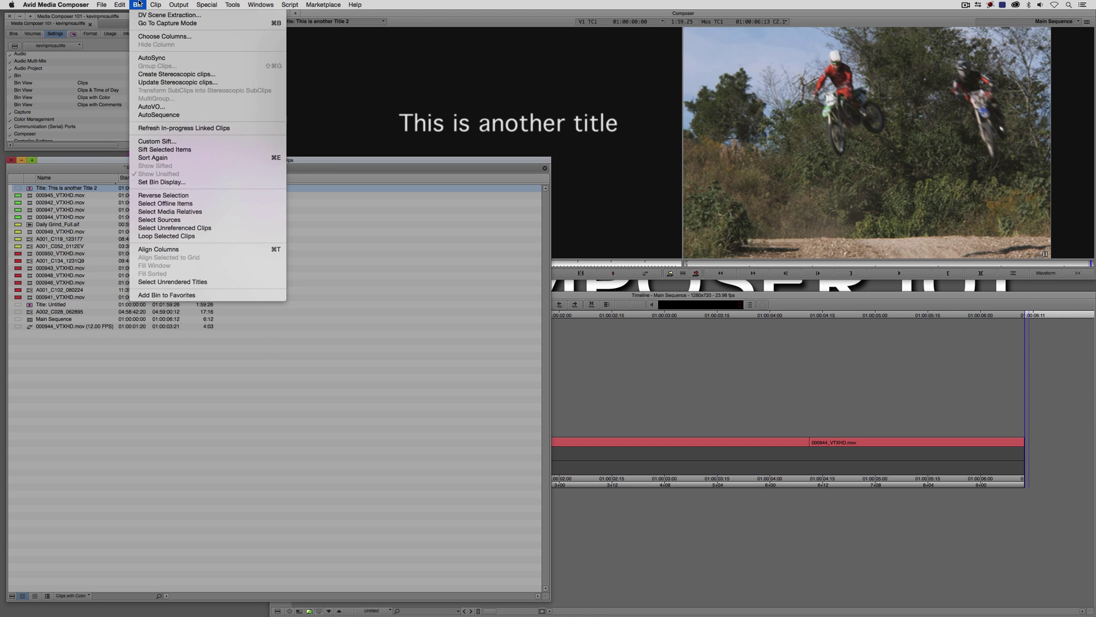
pyautogui.click(171, 47)
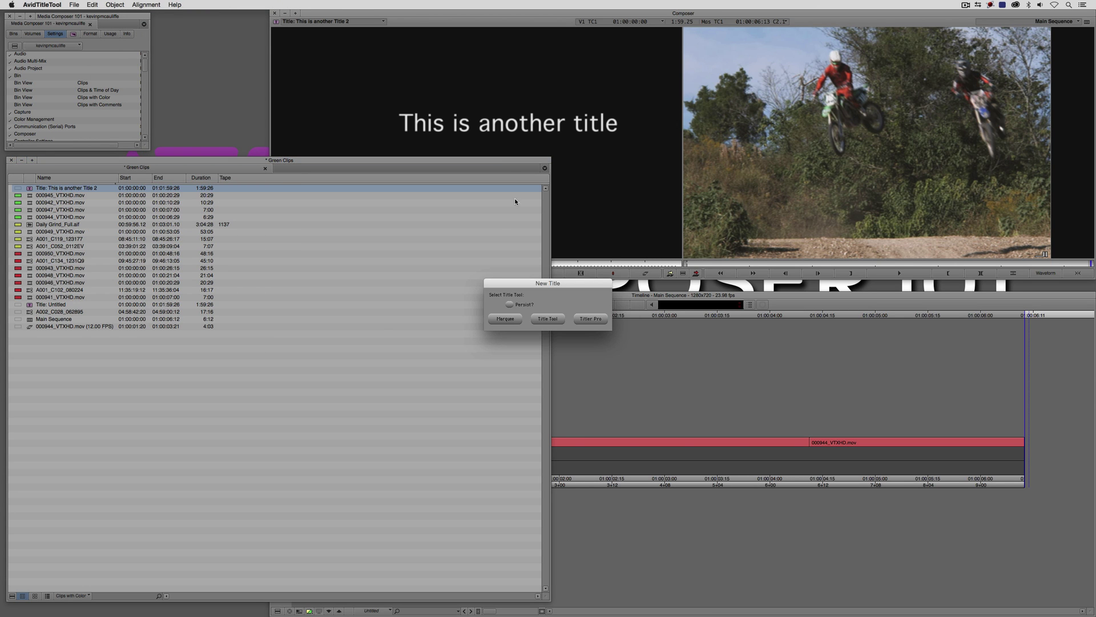
pyautogui.click(548, 319)
pyautogui.click(343, 216)
pyautogui.write('This is another Title 2')
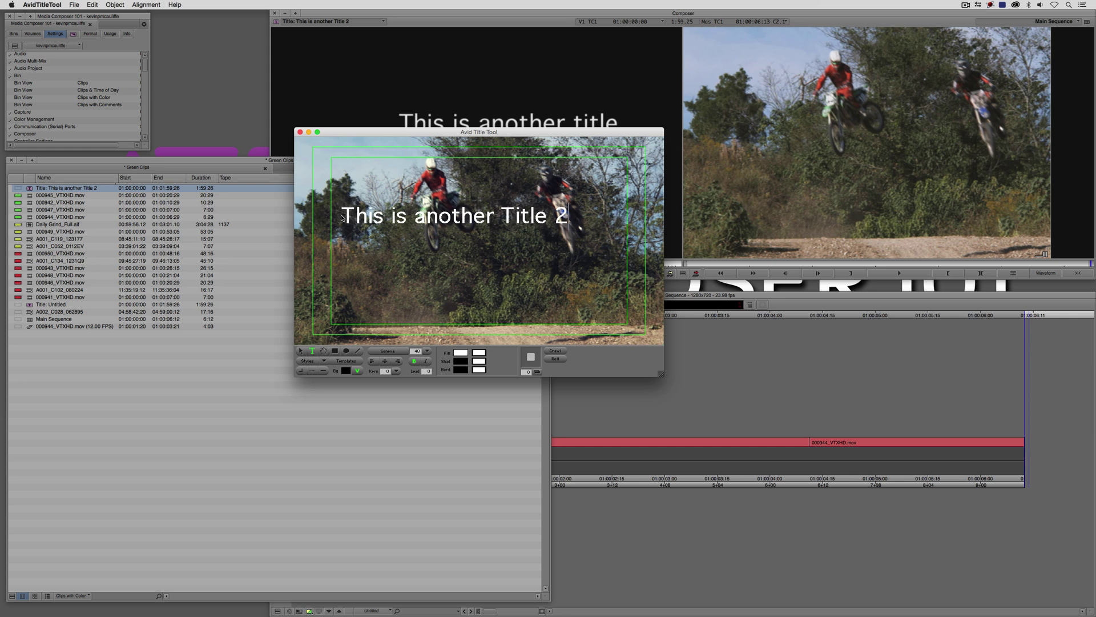
pyautogui.press('BackSpace')
pyautogui.write('3')
pyautogui.click(300, 132)
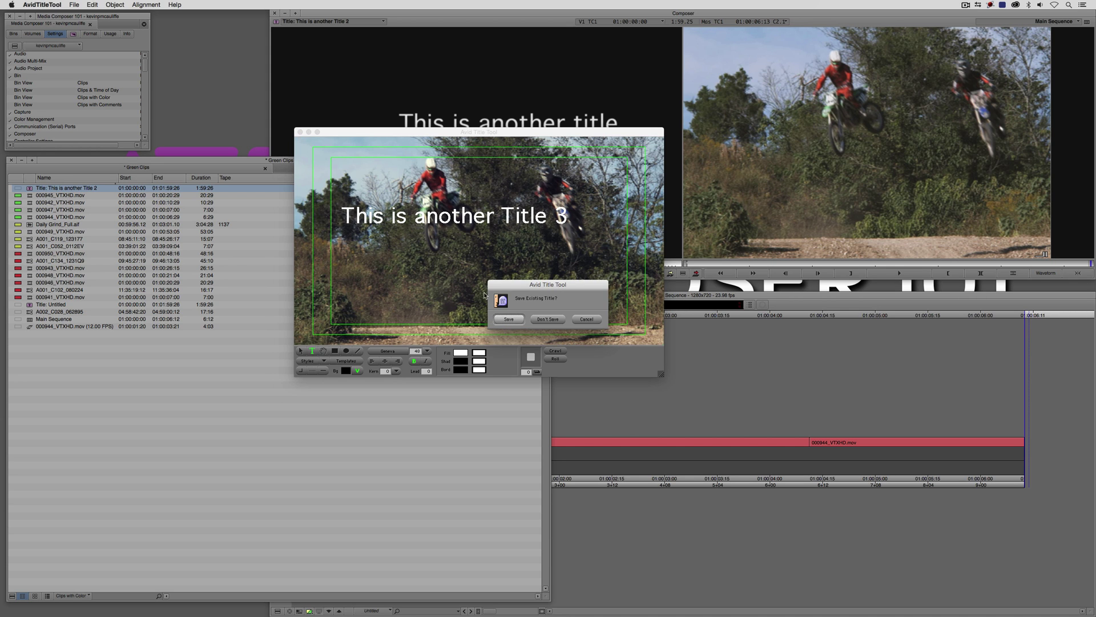
pyautogui.click(508, 319)
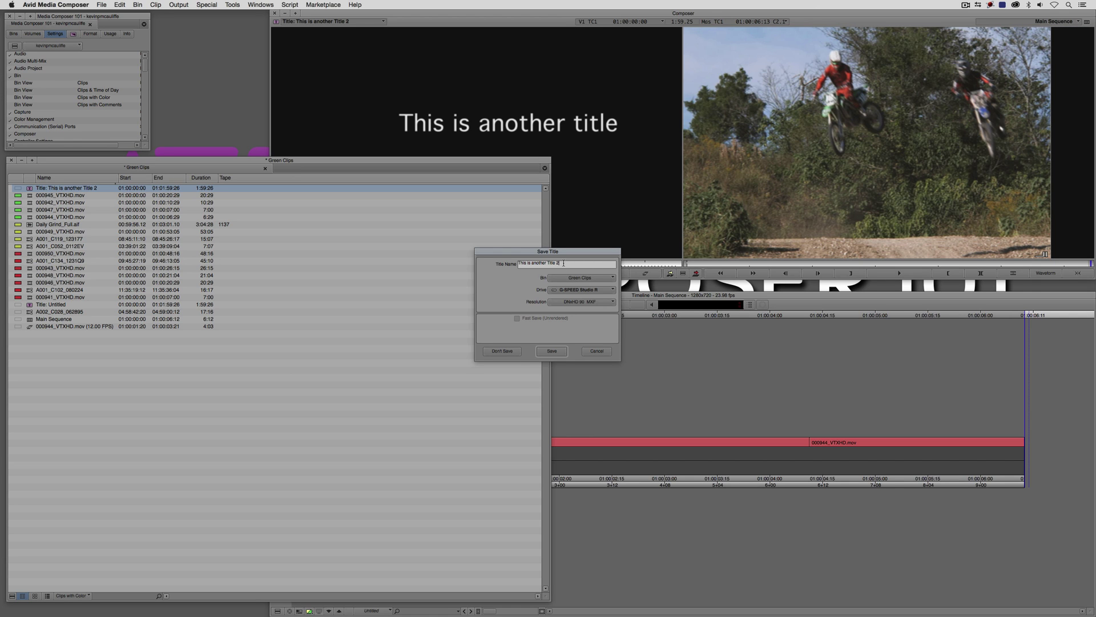
pyautogui.write('3')
pyautogui.press('Return')
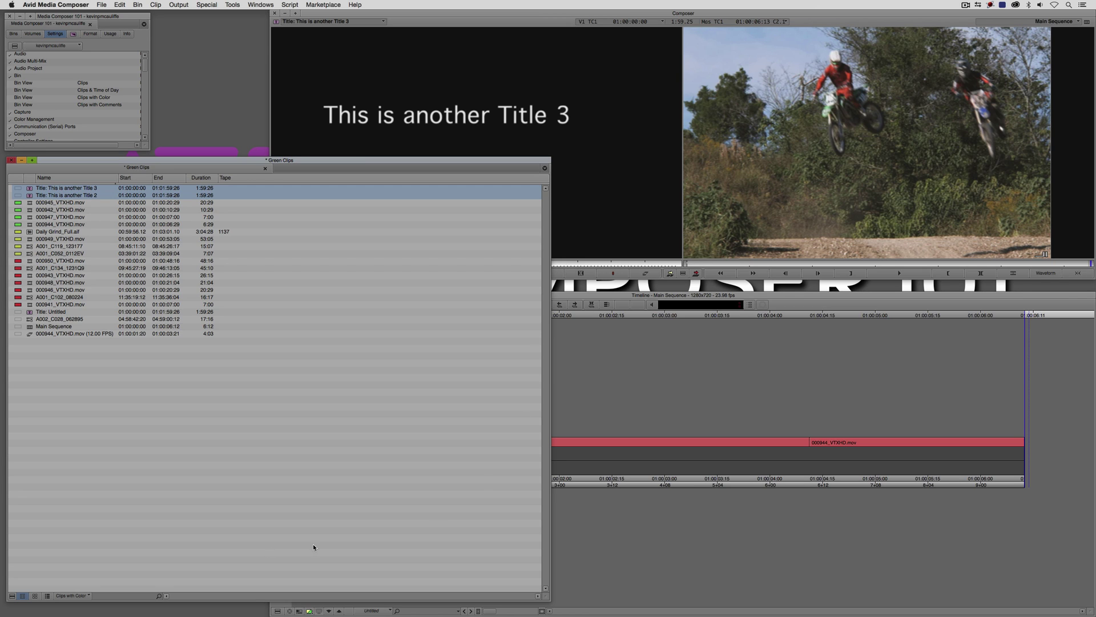
# In Set Bin Display, uncheck Effects and Linked Master Clips and apply
pyautogui.click(11, 595)
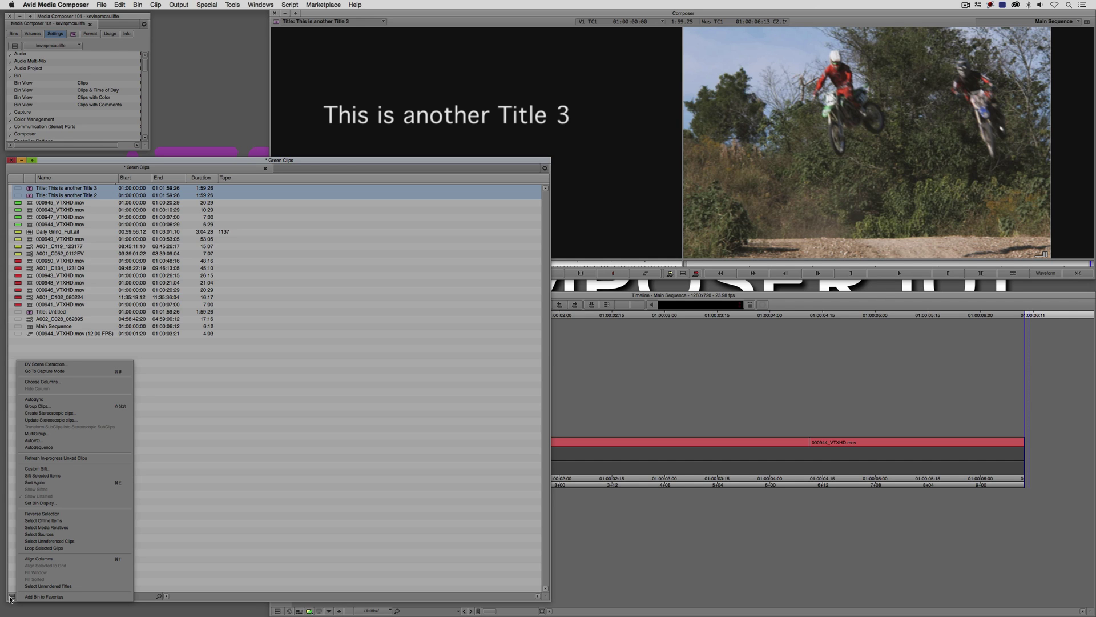
pyautogui.click(61, 504)
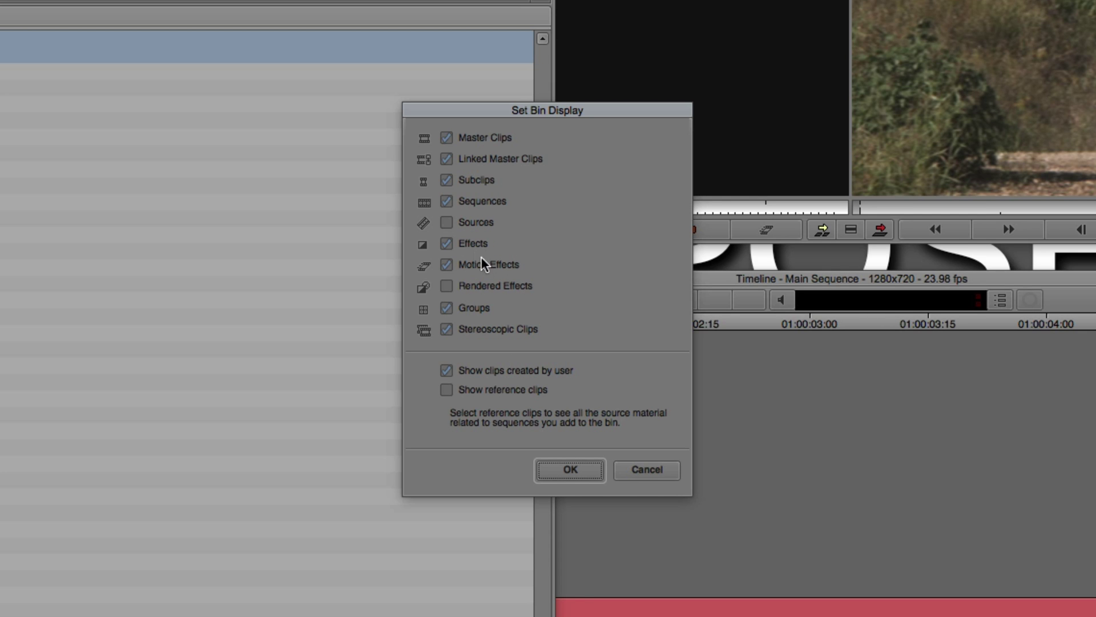
pyautogui.click(463, 242)
pyautogui.click(487, 158)
pyautogui.click(553, 471)
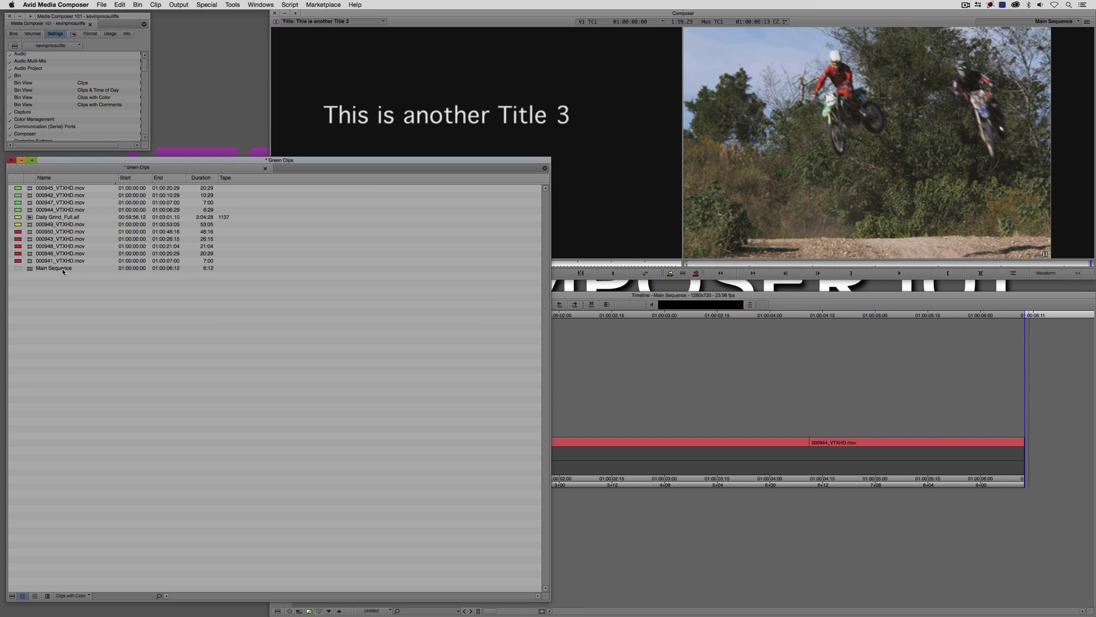
pyautogui.moveTo(33, 265); pyautogui.dragTo(29, 219)
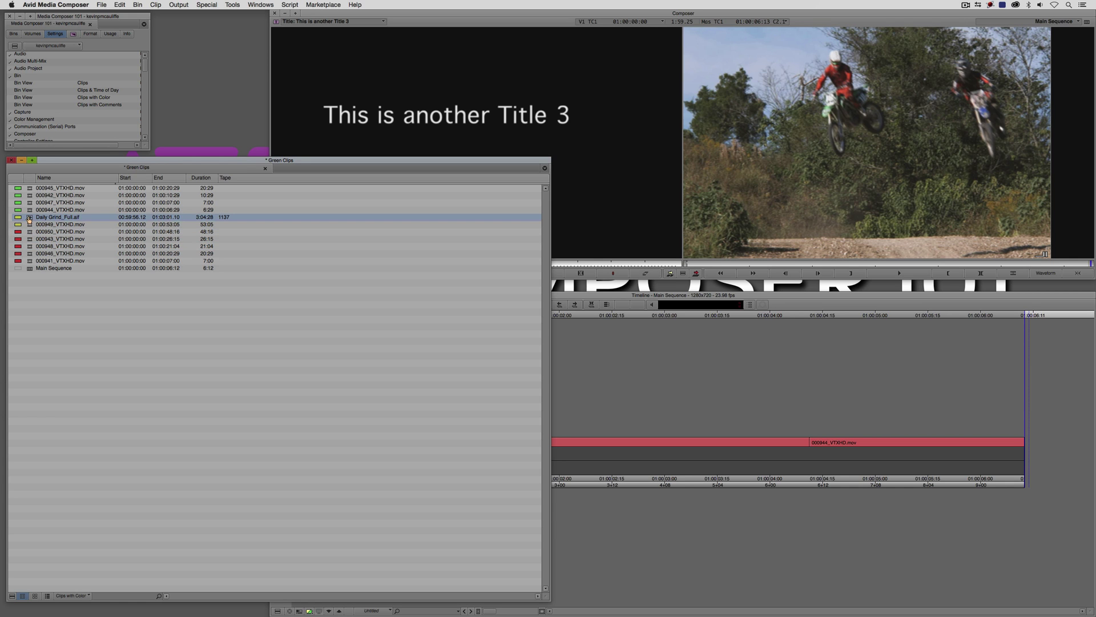
pyautogui.click(29, 267)
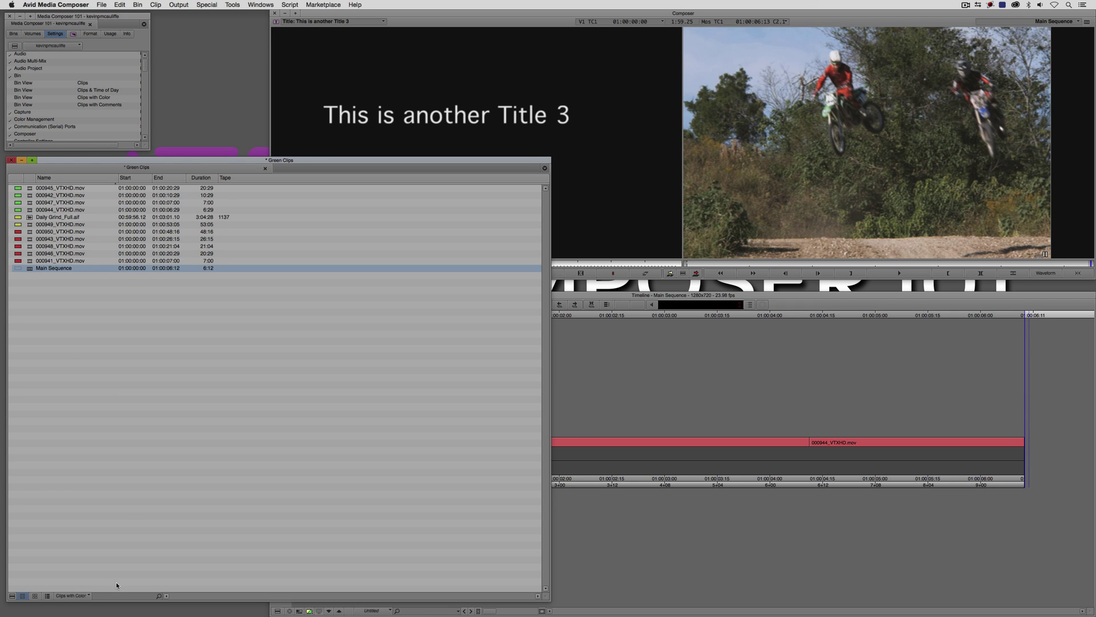
pyautogui.click(110, 596)
# In Set Bin Display, re-check Effects and Linked Master Clips and apply
pyautogui.click(12, 595)
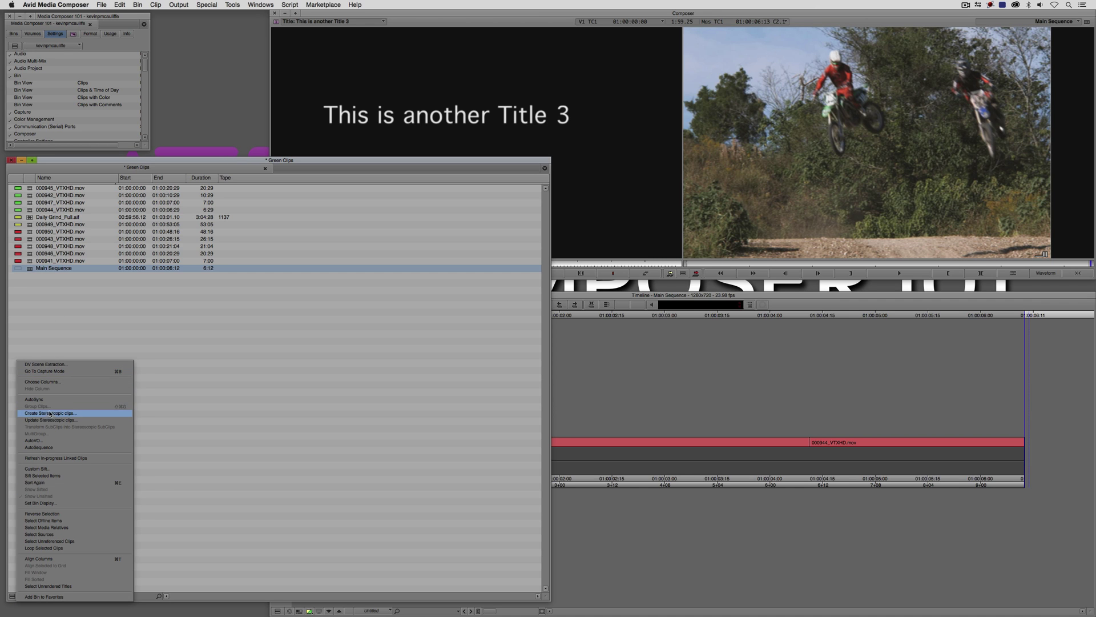
pyautogui.click(40, 502)
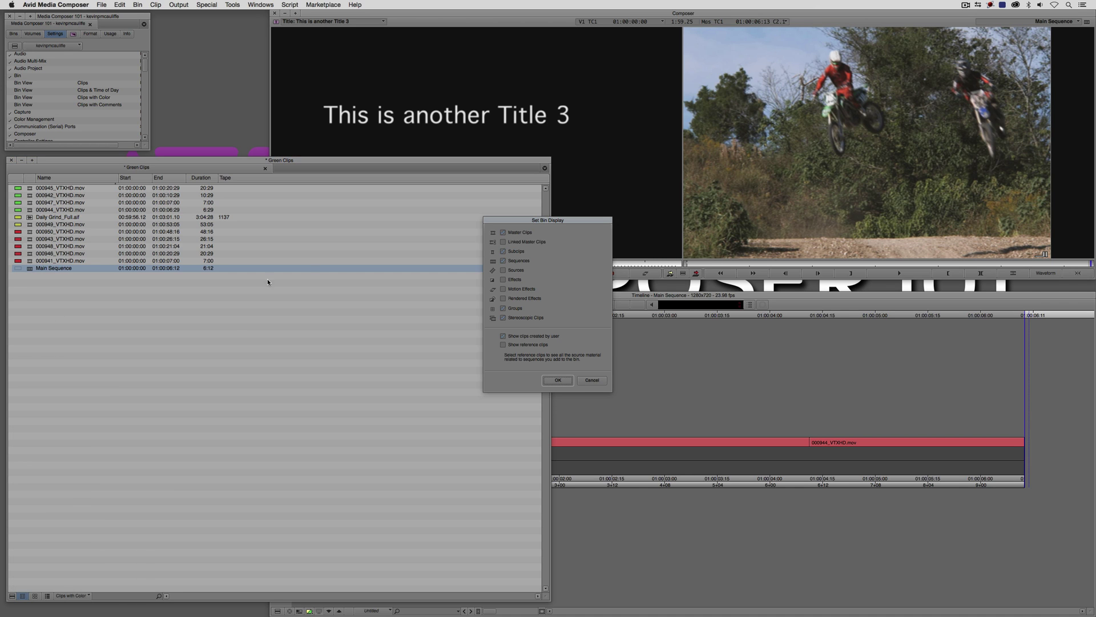
pyautogui.click(515, 279)
pyautogui.click(514, 242)
pyautogui.click(558, 379)
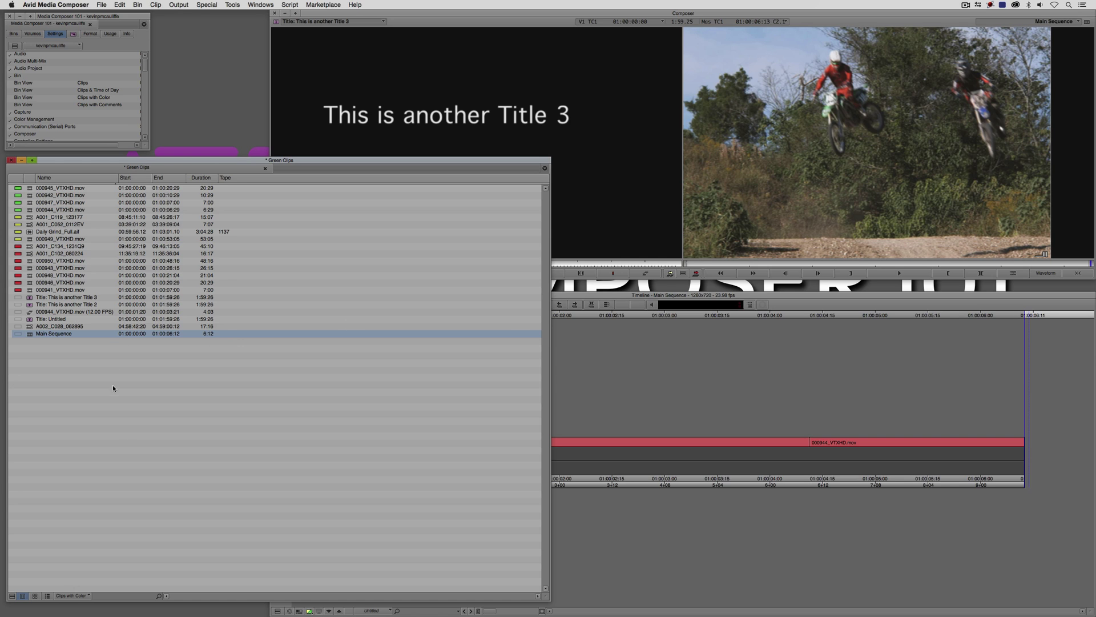
# Search the bin for 'Titl' to show only the three titles, then clear the search
pyautogui.click(123, 595)
pyautogui.write('Title')
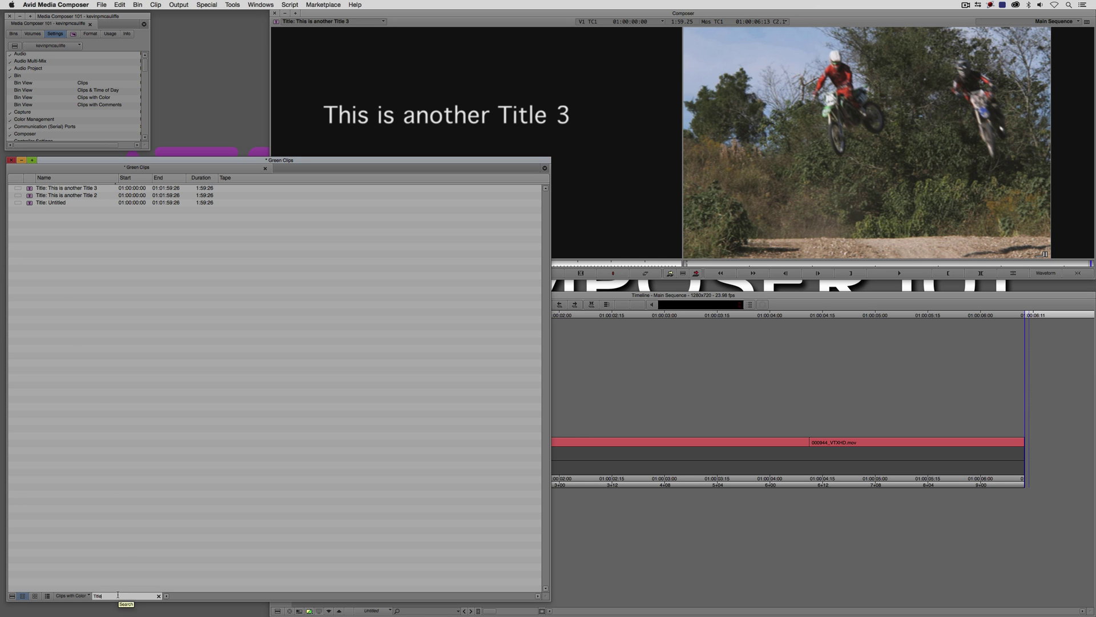
pyautogui.click(158, 596)
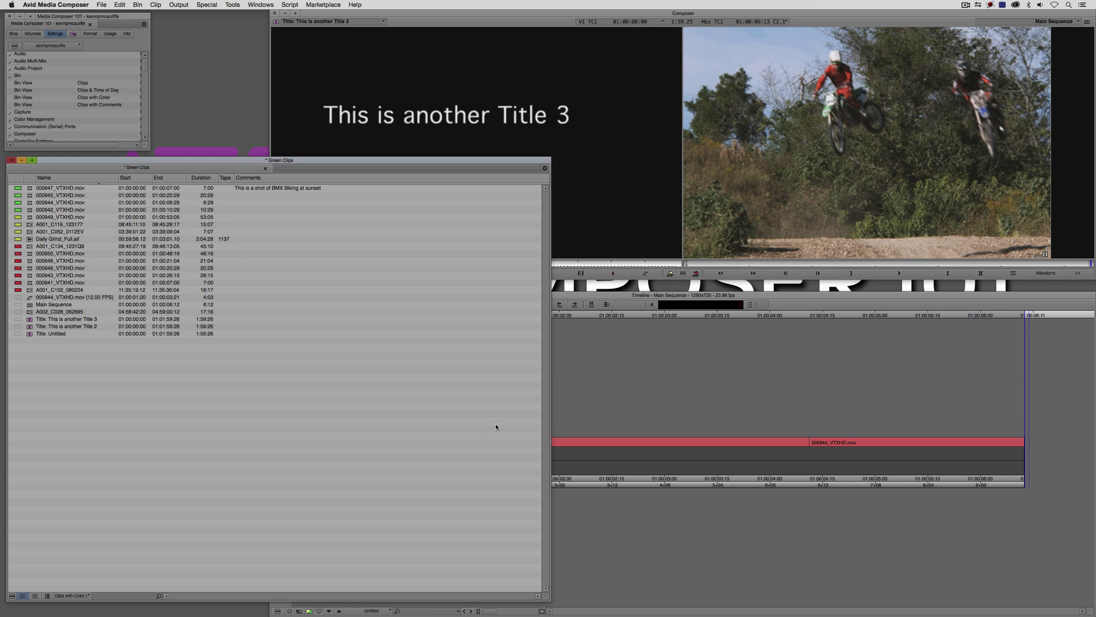
# Narrow the bin and splice clip 000945 from a marked In point onto the sequence end
pyautogui.moveTo(550, 418); pyautogui.dragTo(286, 418)
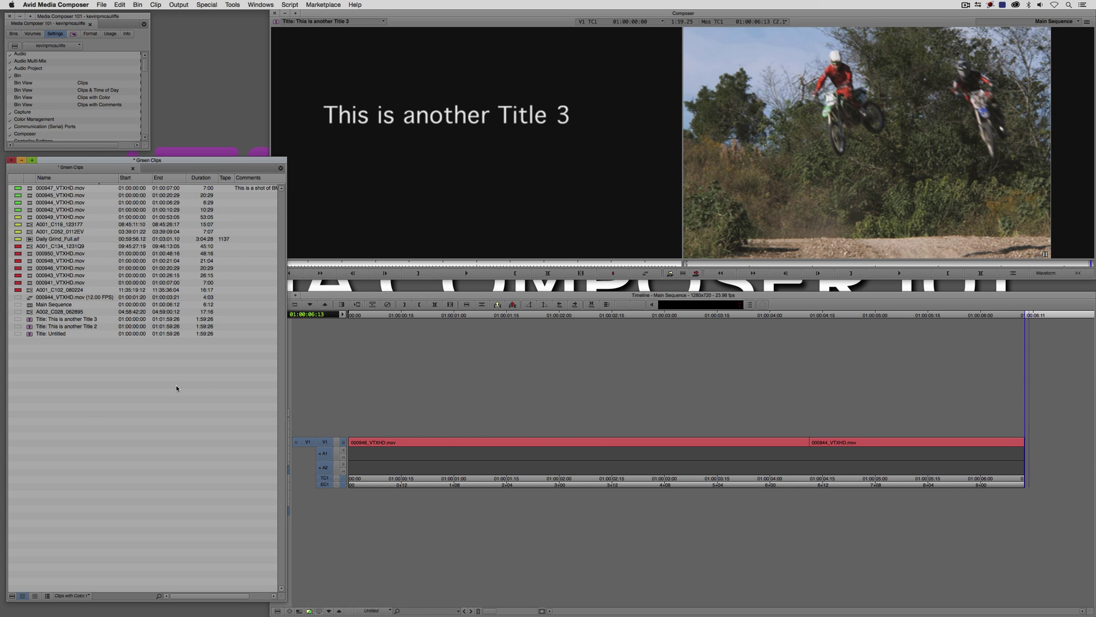
pyautogui.doubleClick(29, 203)
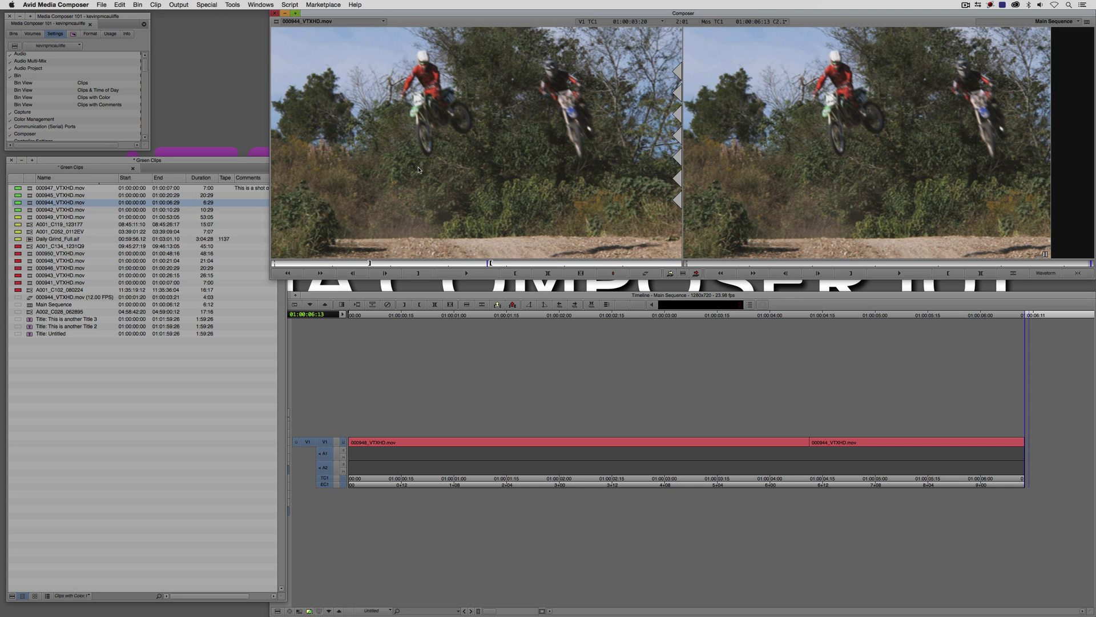
pyautogui.doubleClick(29, 195)
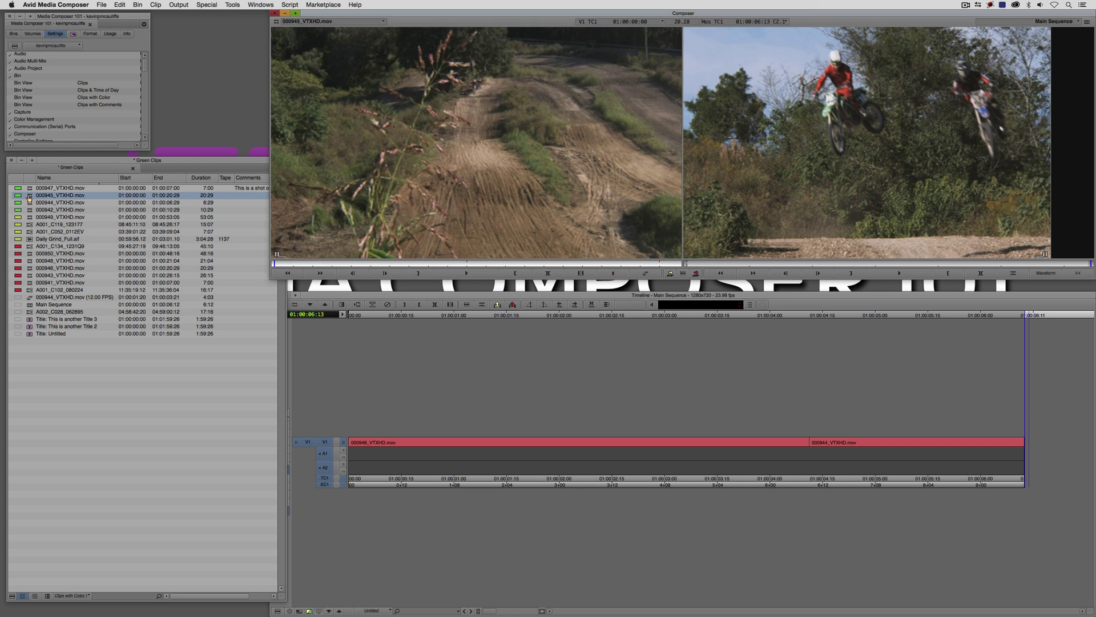
pyautogui.click(384, 264)
pyautogui.press('i')
pyautogui.press('l')
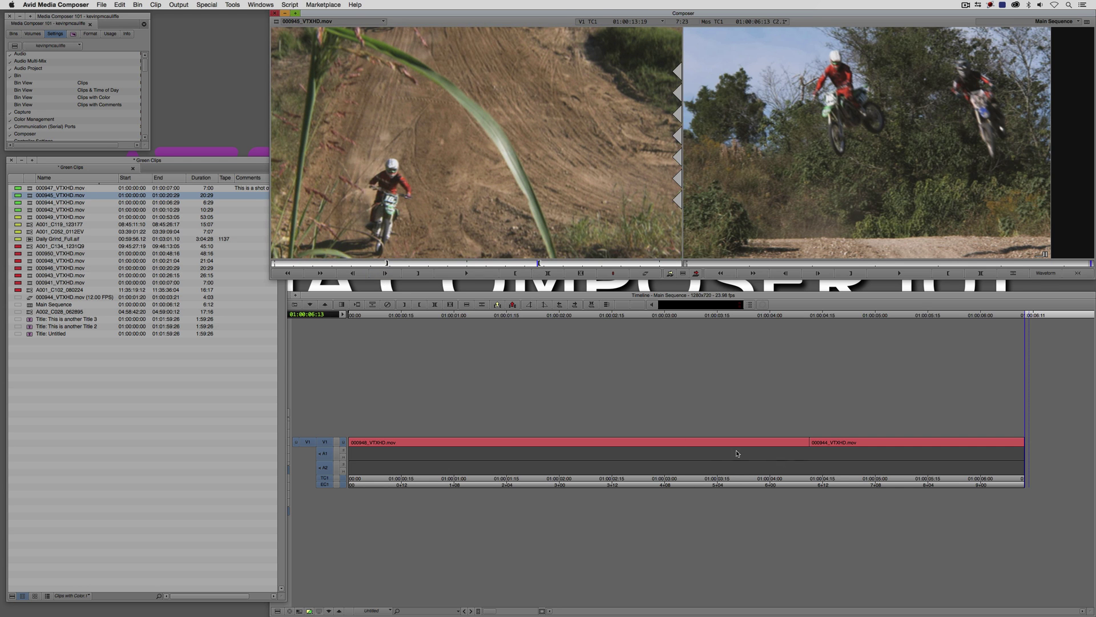
pyautogui.press('v')
# Append clip 000948, then 000943 from a marked In point, to Main Sequence's end
pyautogui.doubleClick(27, 261)
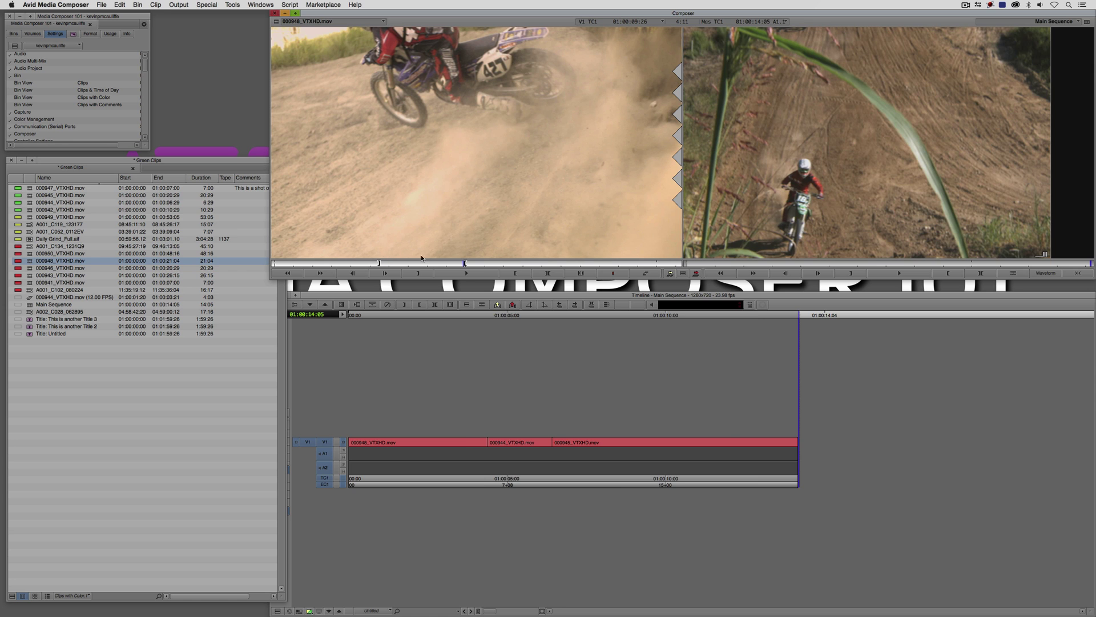
pyautogui.press('v')
pyautogui.moveTo(32, 276); pyautogui.dragTo(388, 205)
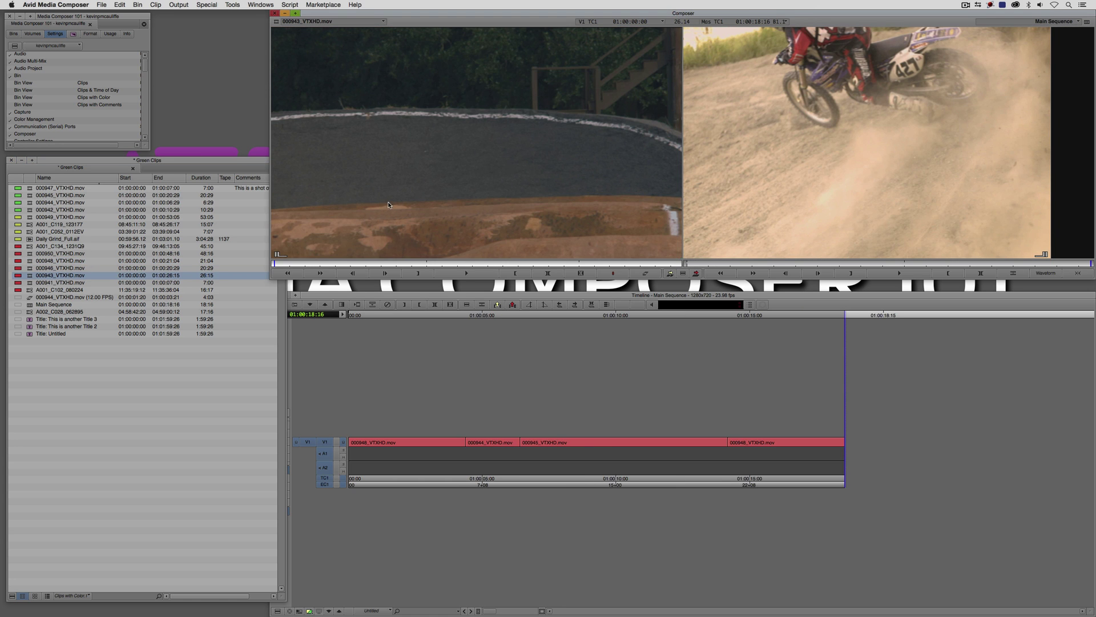
pyautogui.click(416, 263)
pyautogui.press('i')
pyautogui.press('l')
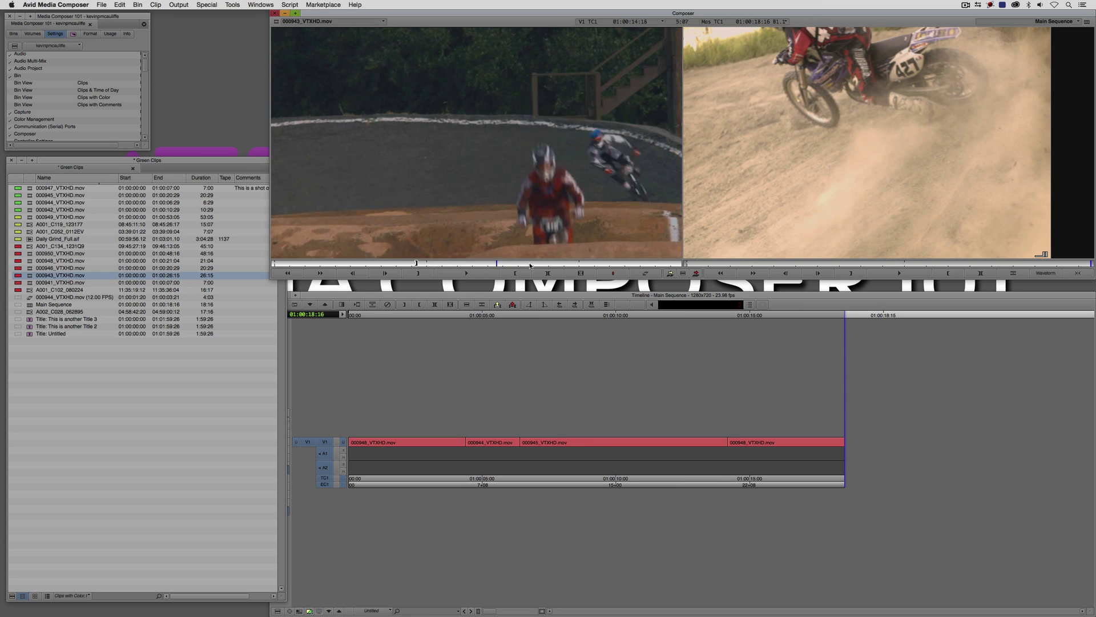
pyautogui.press('v')
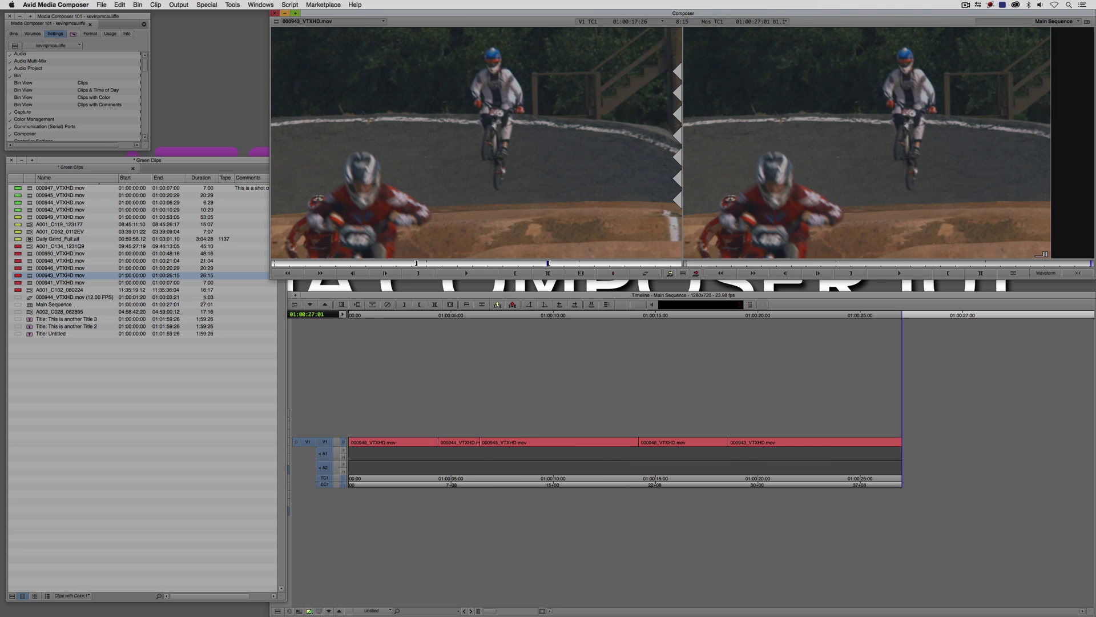
pyautogui.click(33, 305)
# Delete every Green Clips item except Main Sequence, master clips included, then scrub the sequence
pyautogui.press('super+a')
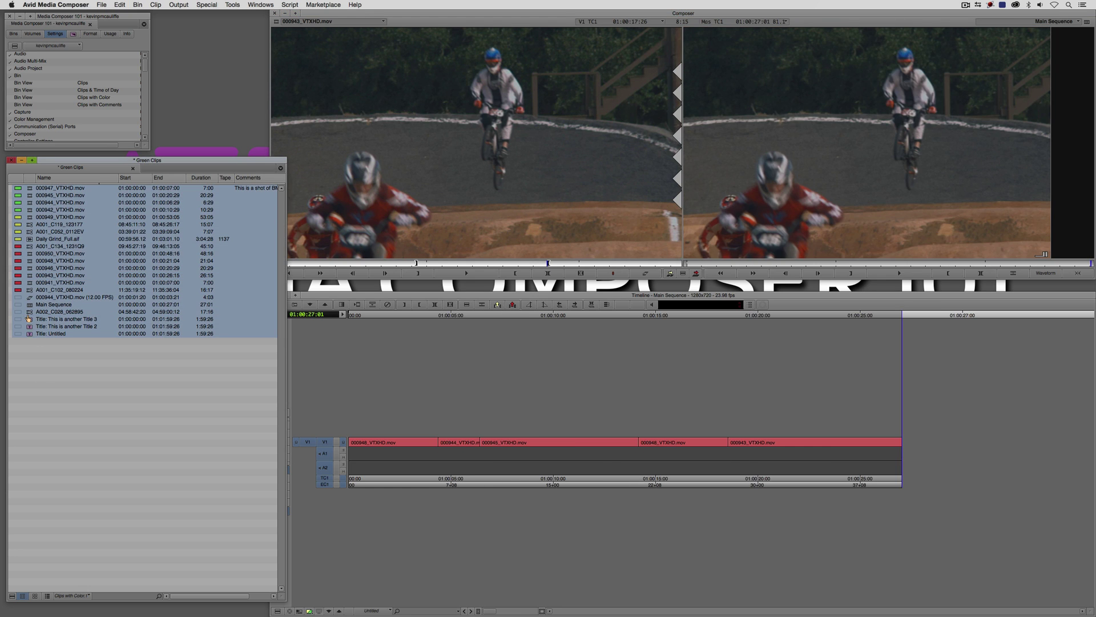
pyautogui.keyDown('super'); pyautogui.click(35, 305); pyautogui.keyUp('super')
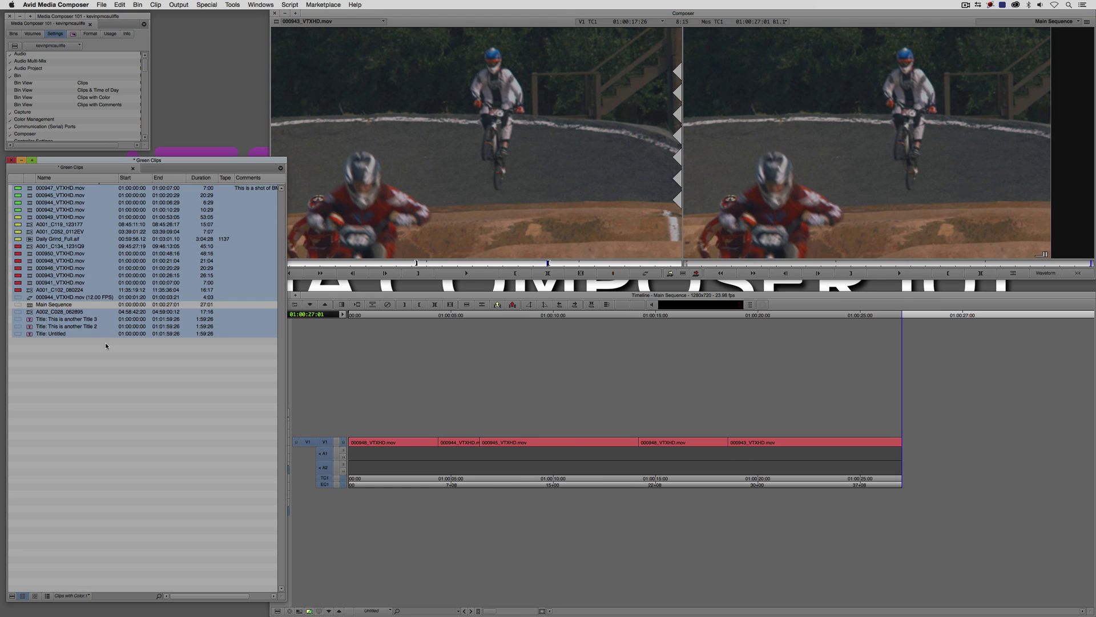
pyautogui.press('Delete')
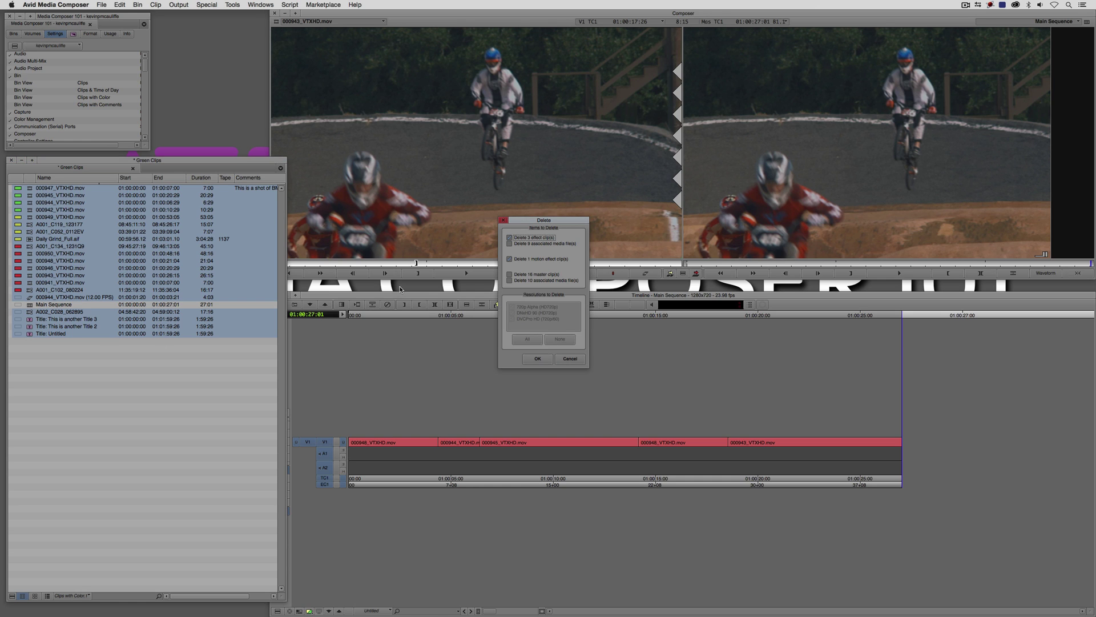
pyautogui.click(515, 275)
pyautogui.click(534, 357)
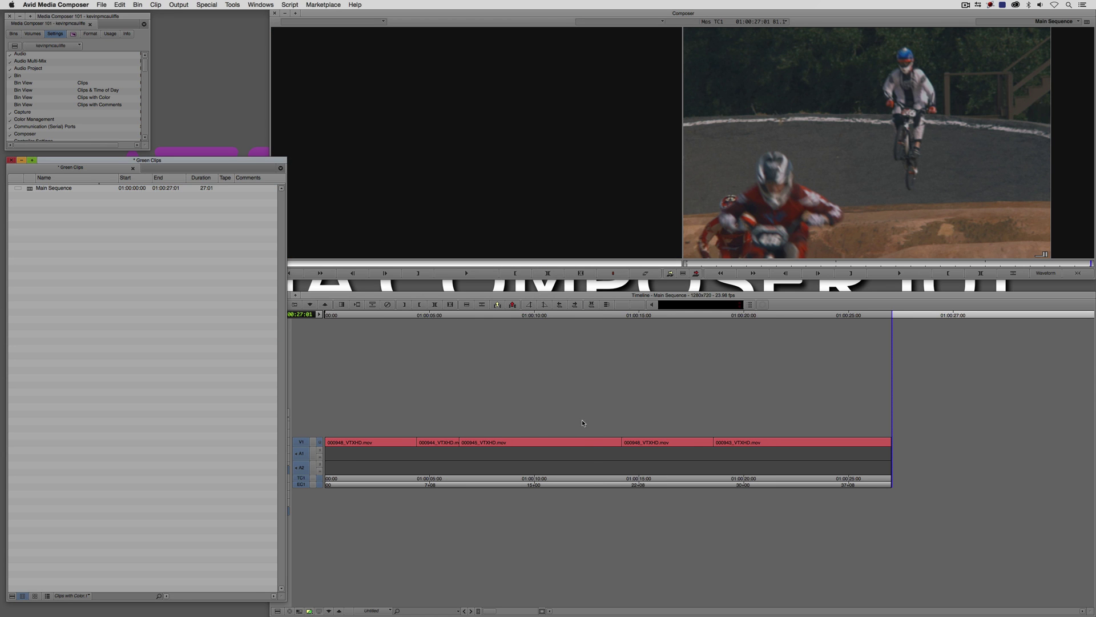
pyautogui.click(603, 444)
pyautogui.moveTo(603, 444); pyautogui.dragTo(740, 455)
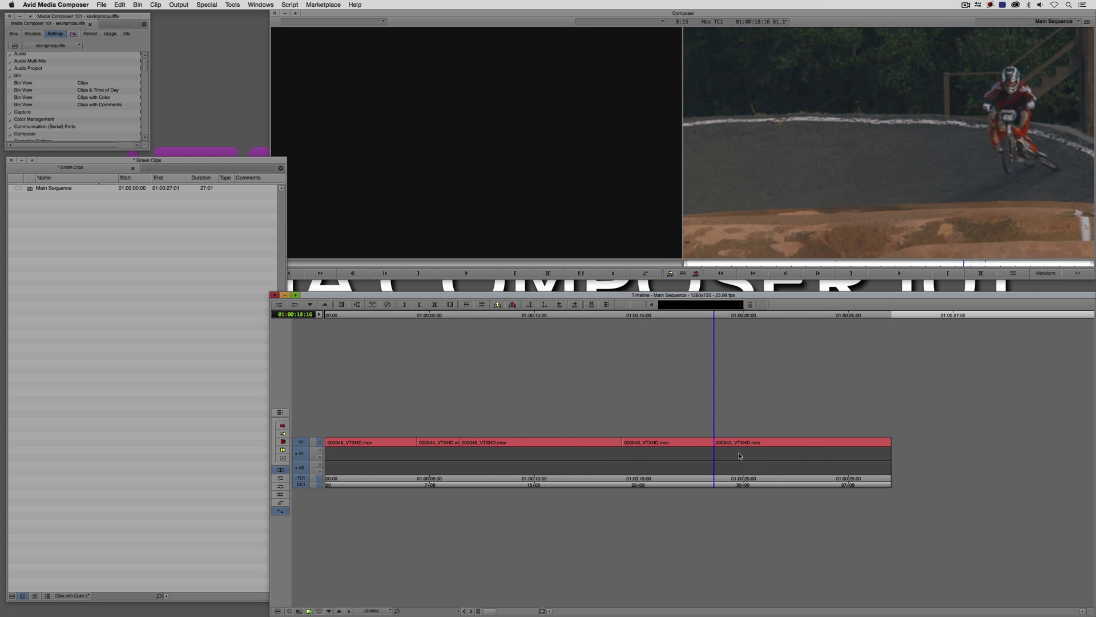
# Match-frame 000943_VTXHD.mov into the Source monitor, try Find Bin, and dismiss the not-found error
pyautogui.press('f')
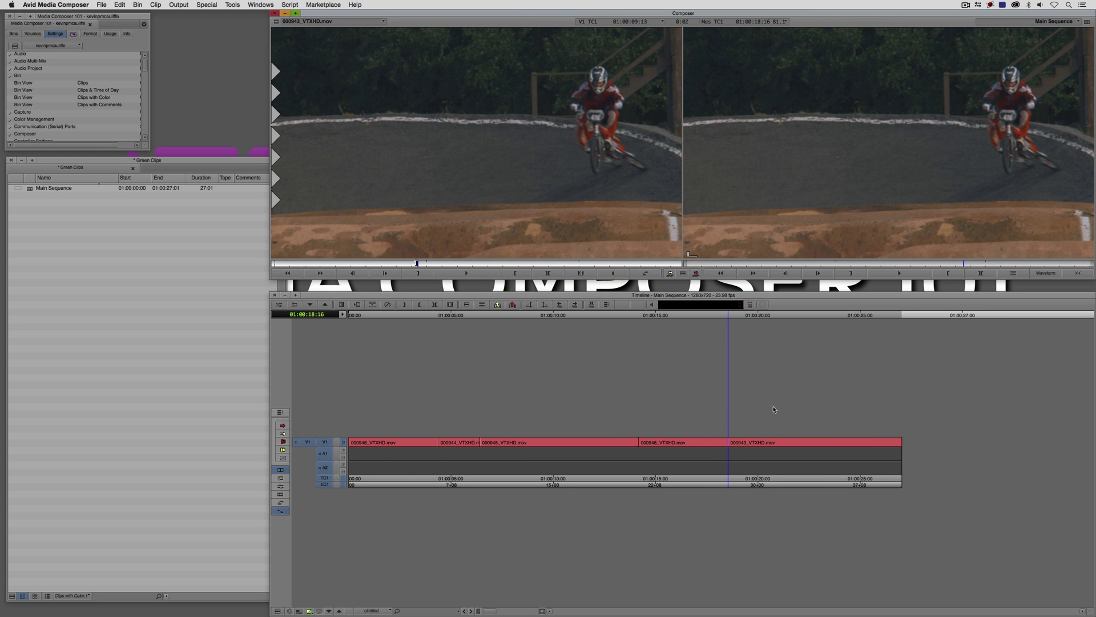
pyautogui.press('super+f')
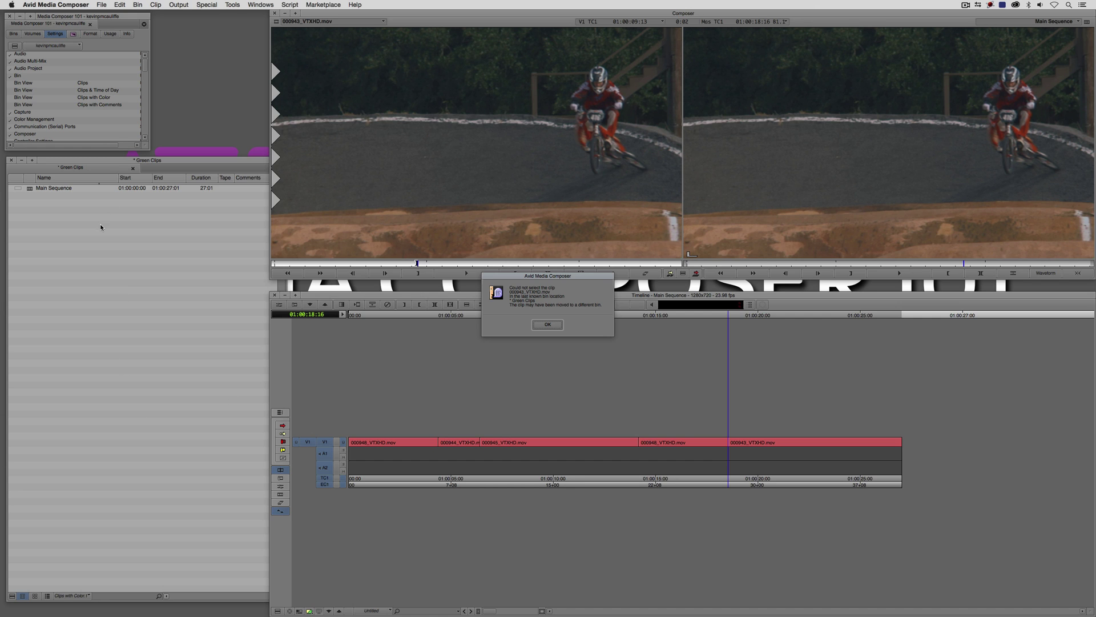
pyautogui.click(541, 326)
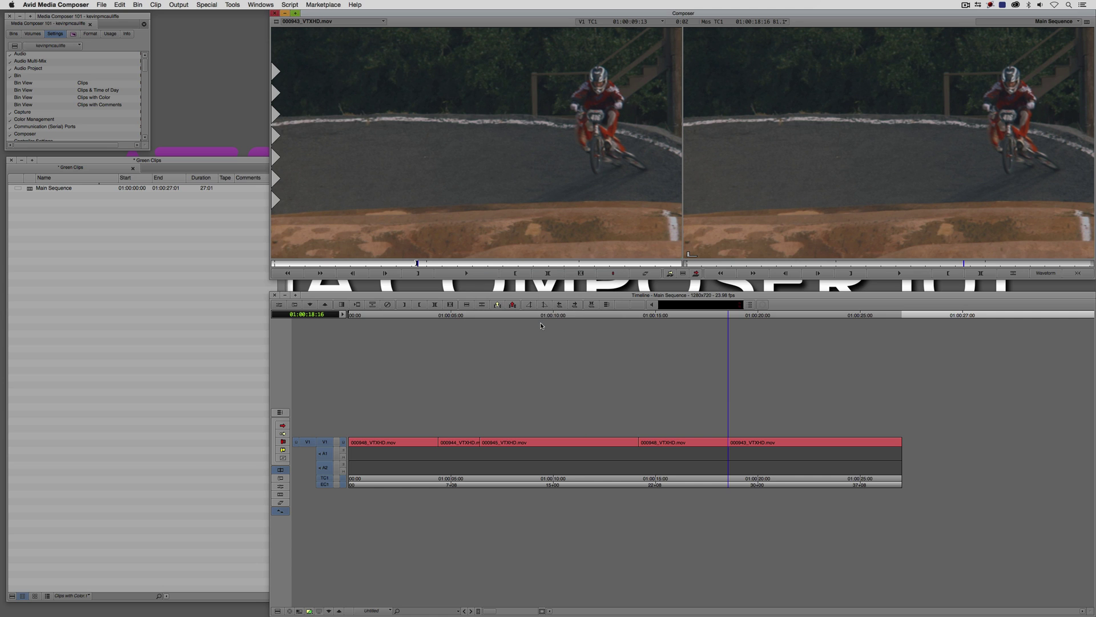
# Enable Show reference clips in the Green Clips bin's Set Bin Display settings
pyautogui.click(216, 305)
pyautogui.click(13, 597)
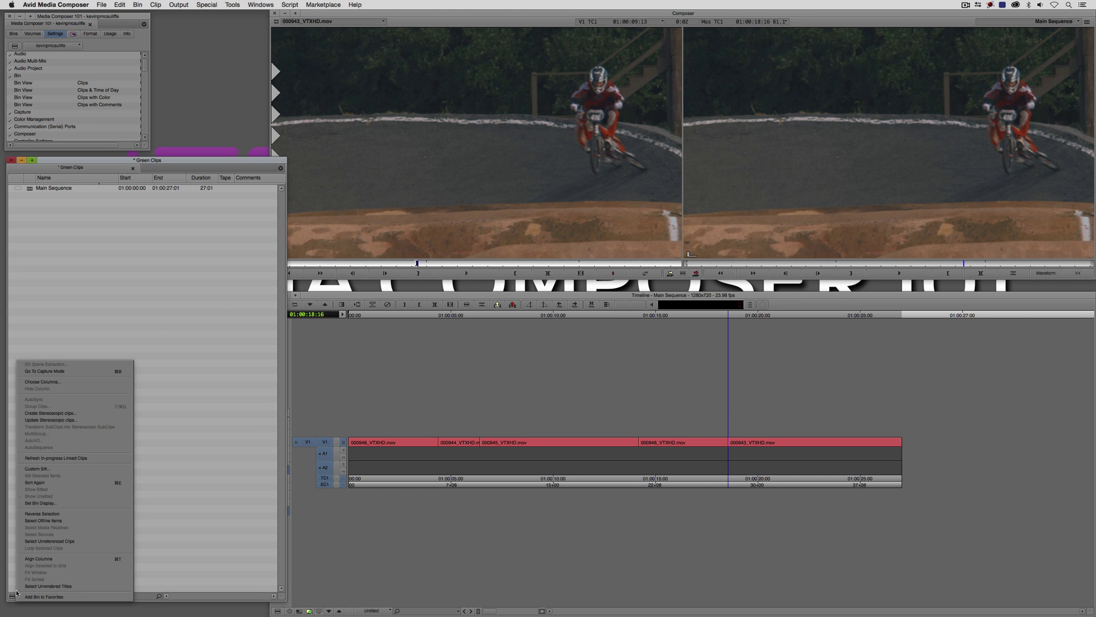
pyautogui.click(57, 504)
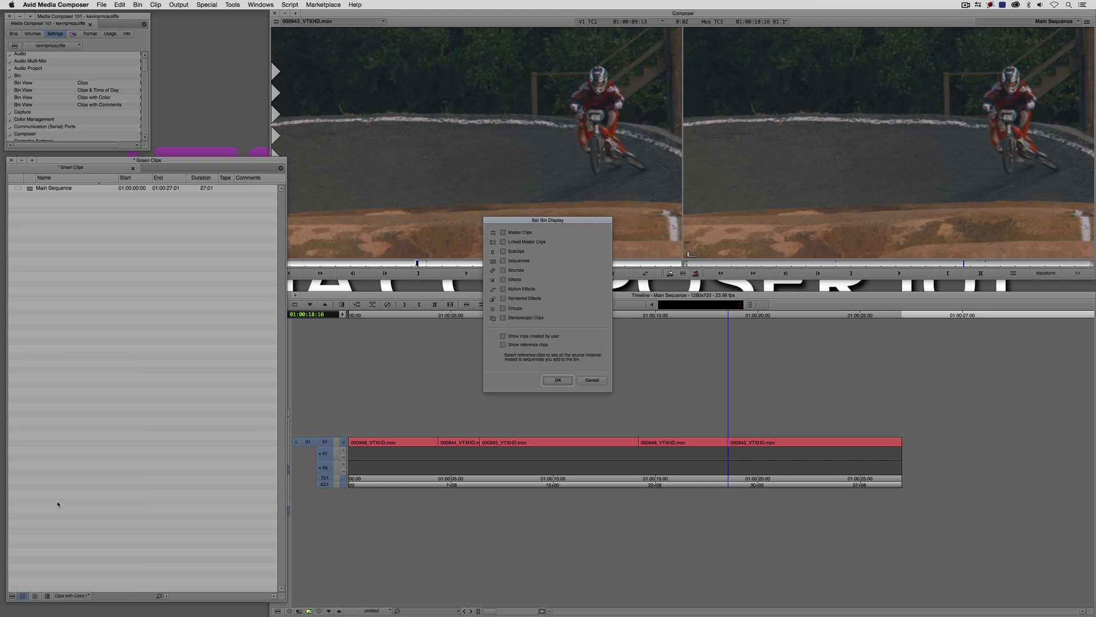
pyautogui.click(505, 345)
pyautogui.click(556, 382)
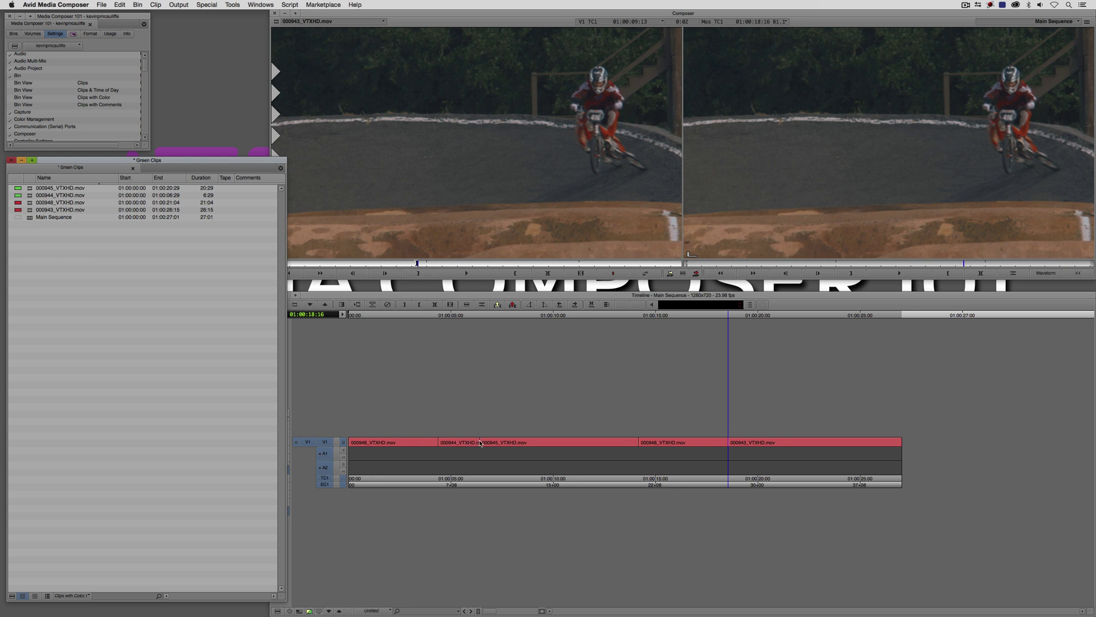
pyautogui.click(742, 448)
# Play Main Sequence to 21:04, then use Find Bin to highlight 000943_VTXHD.mov in Green Clips
pyautogui.press('l')
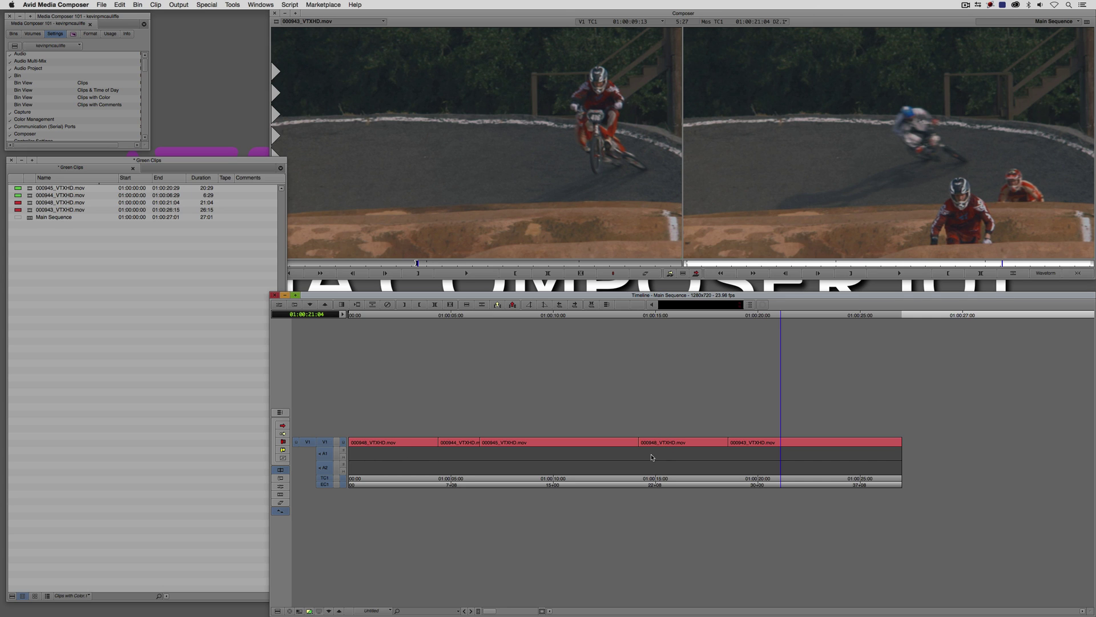
pyautogui.click(135, 292)
pyautogui.click(519, 178)
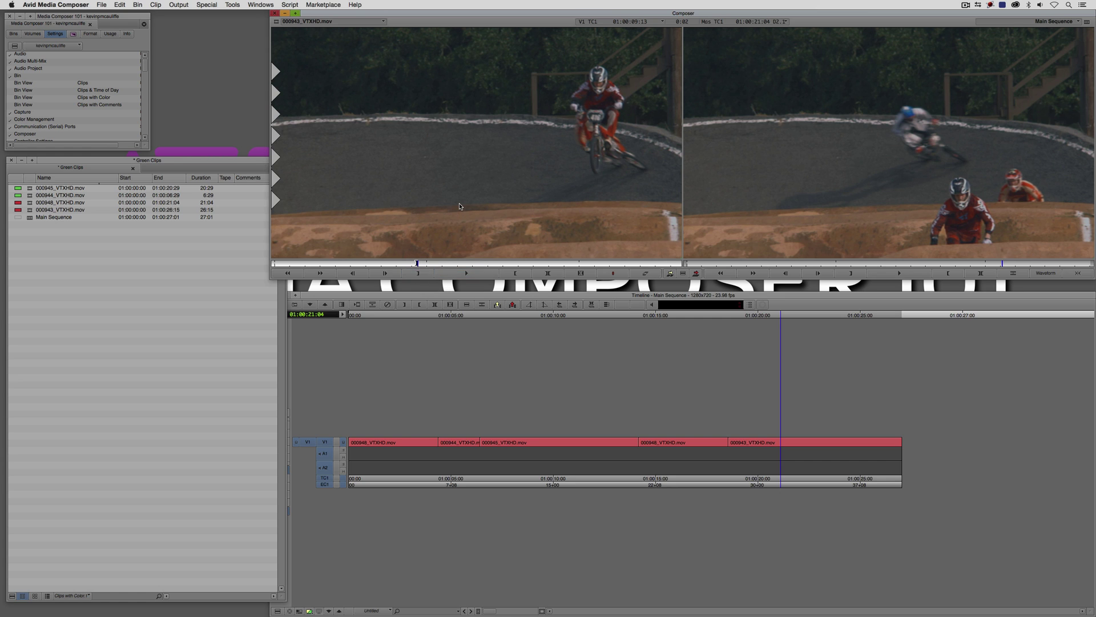
pyautogui.press('super+f')
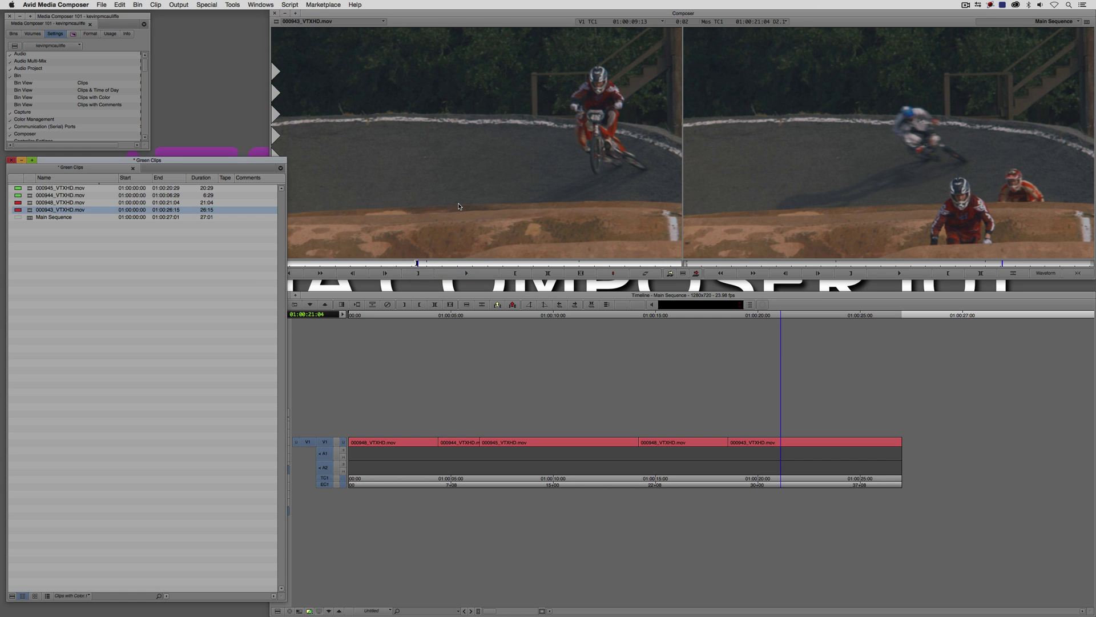